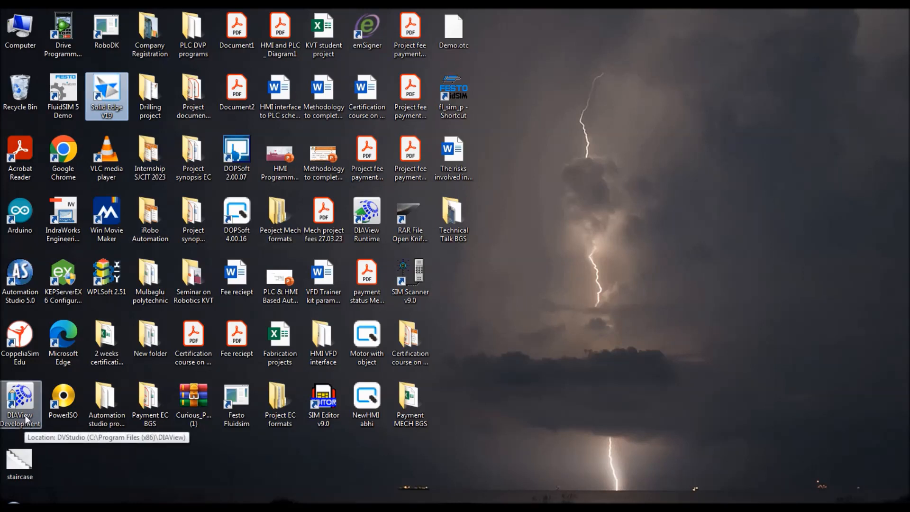
Step: Launch DIAView Development and create a project named Control_of_LED_Simulator from the Empty template
{"action": "double_click", "coordinate": [24, 414]}
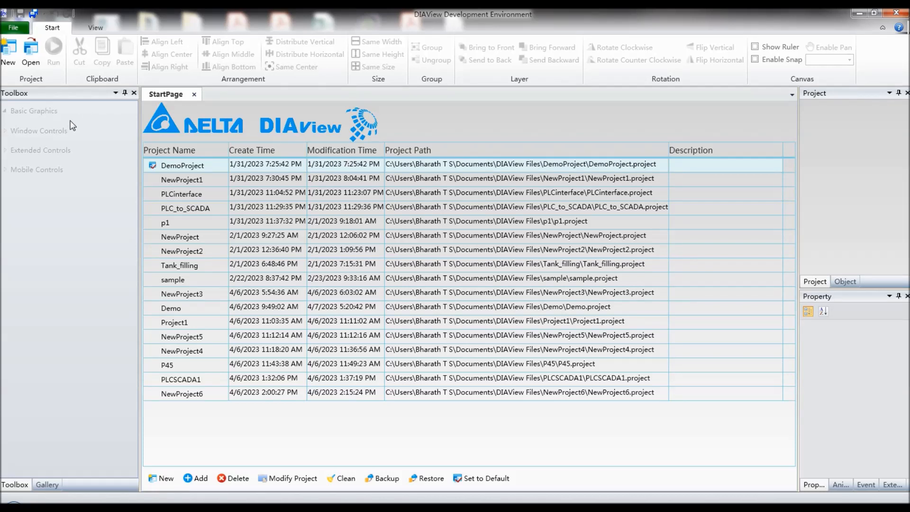
{"action": "left_click", "coordinate": [9, 57]}
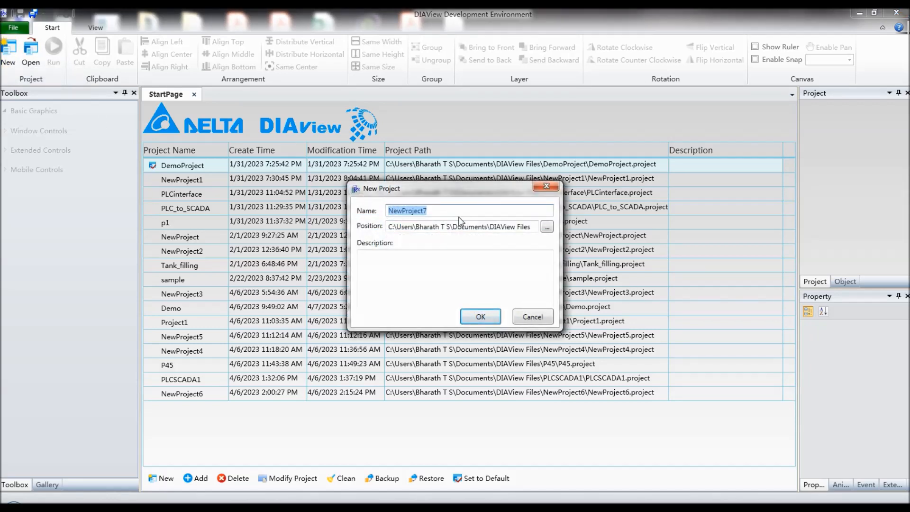
{"action": "type", "text": "Control"}
{"action": "type", "text": "_of_LED"}
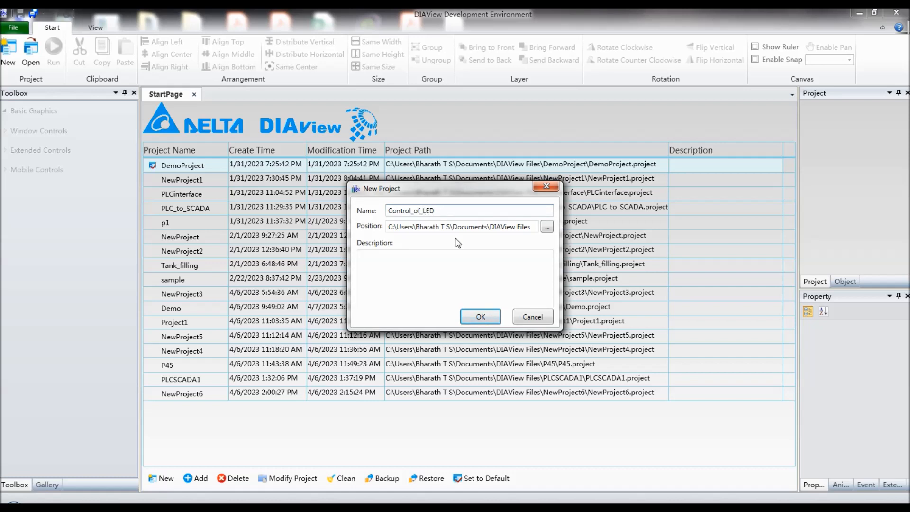
{"action": "type", "text": "_Simulator"}
{"action": "left_click", "coordinate": [488, 316]}
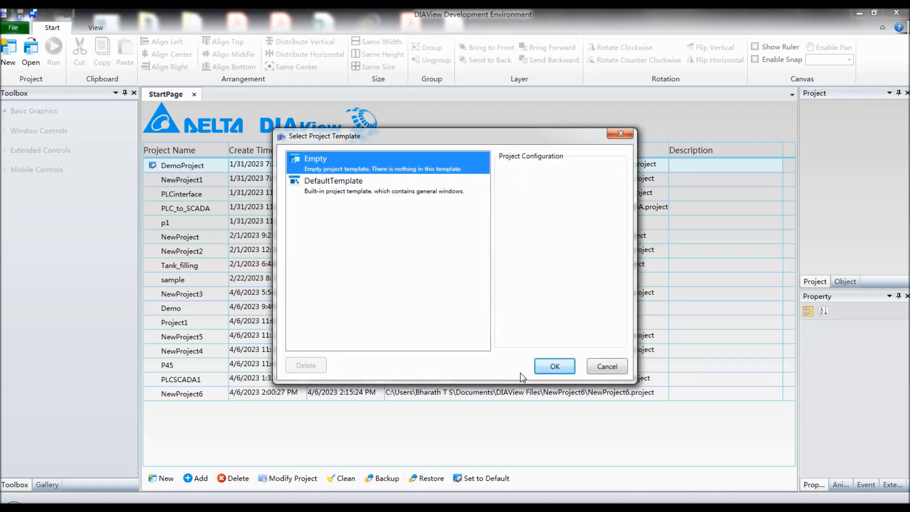
{"action": "left_click", "coordinate": [556, 370]}
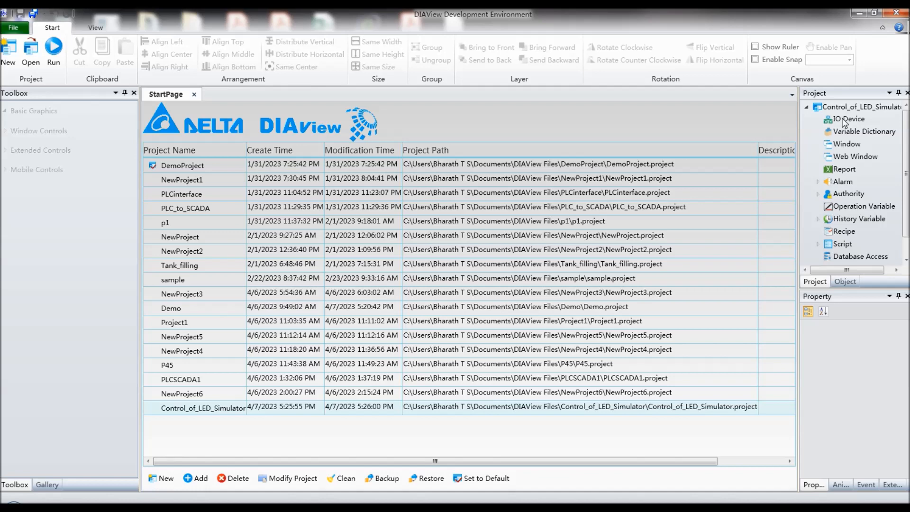
Step: Add a new IO device with the Simulator driver, keeping its default communication settings and choosing the Memory() register
{"action": "left_click", "coordinate": [844, 122]}
{"action": "right_click", "coordinate": [845, 122]}
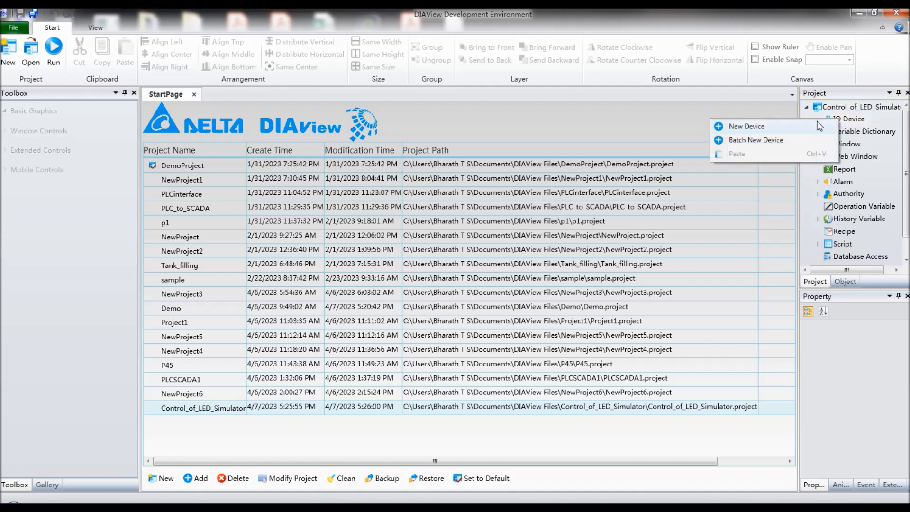
{"action": "left_click", "coordinate": [820, 126]}
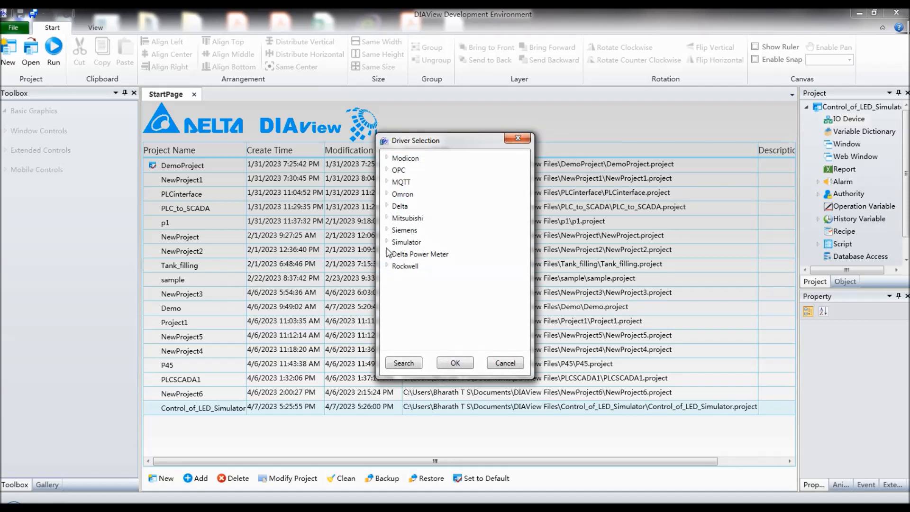
{"action": "left_click", "coordinate": [386, 241]}
{"action": "left_click", "coordinate": [454, 364]}
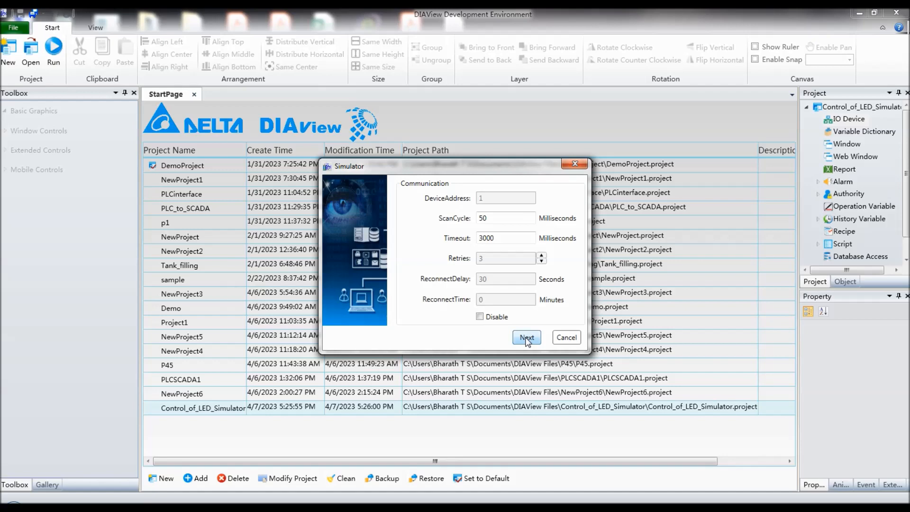
{"action": "left_click", "coordinate": [526, 337]}
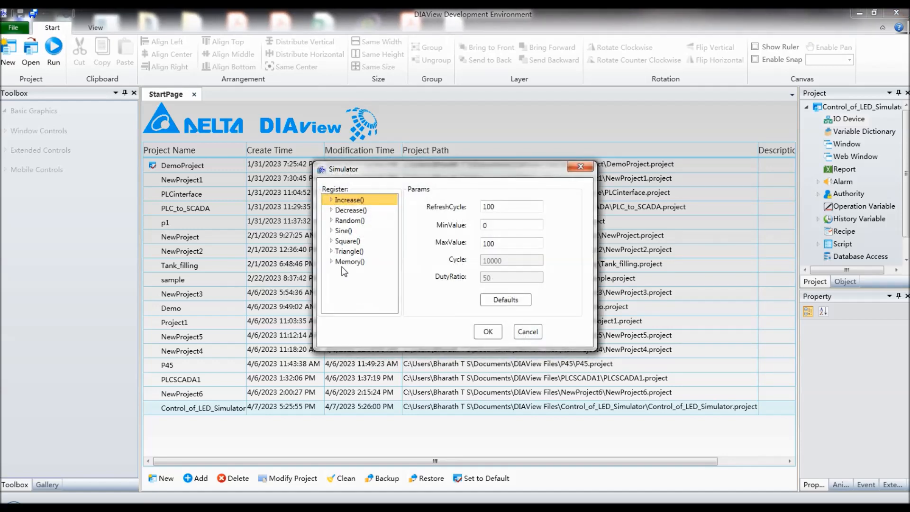
{"action": "left_click", "coordinate": [343, 264]}
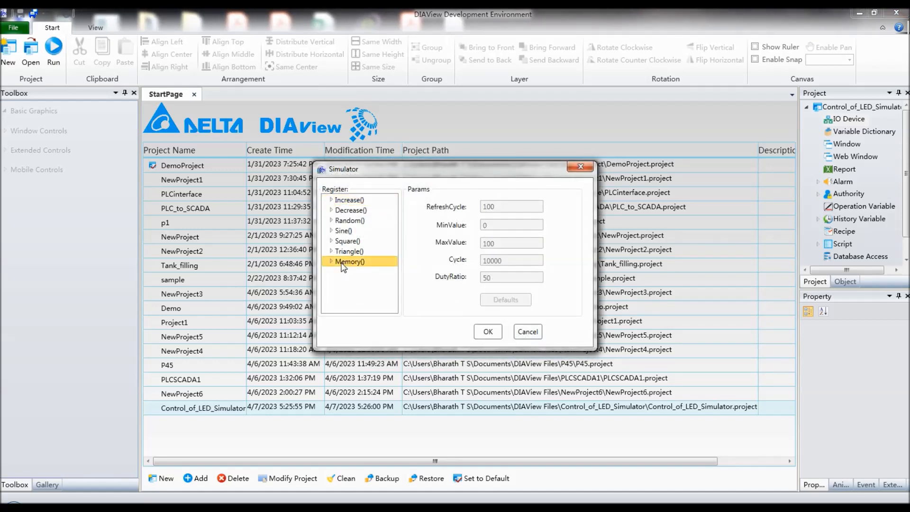
{"action": "left_click", "coordinate": [488, 333]}
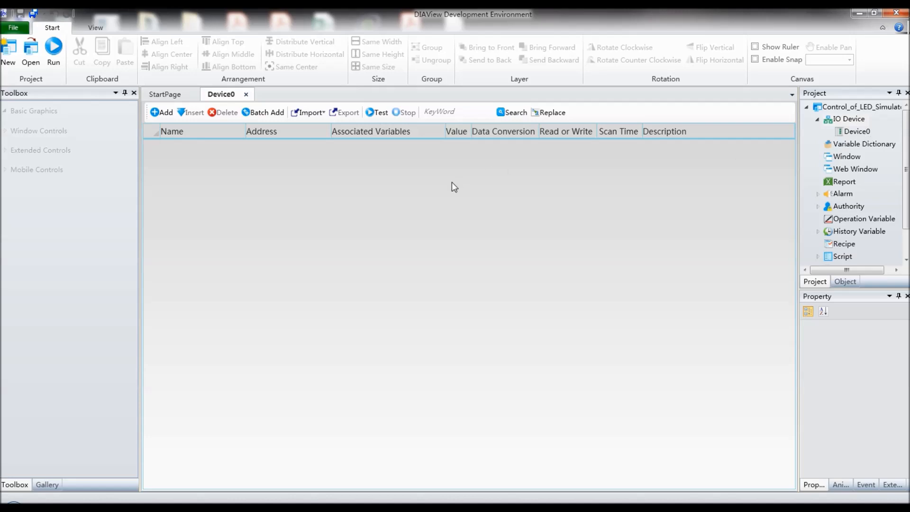
Step: Create a new blank window in the project
{"action": "left_click", "coordinate": [845, 159]}
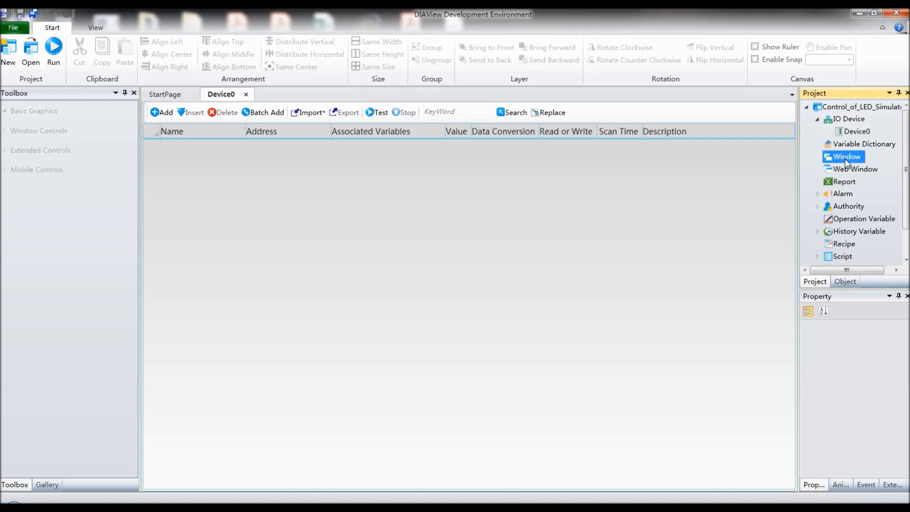
{"action": "right_click", "coordinate": [845, 159]}
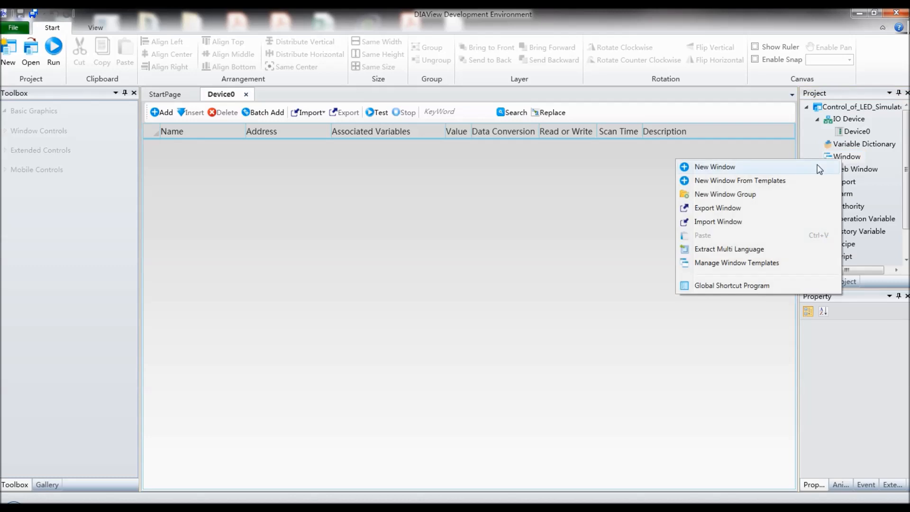
{"action": "left_click", "coordinate": [786, 165]}
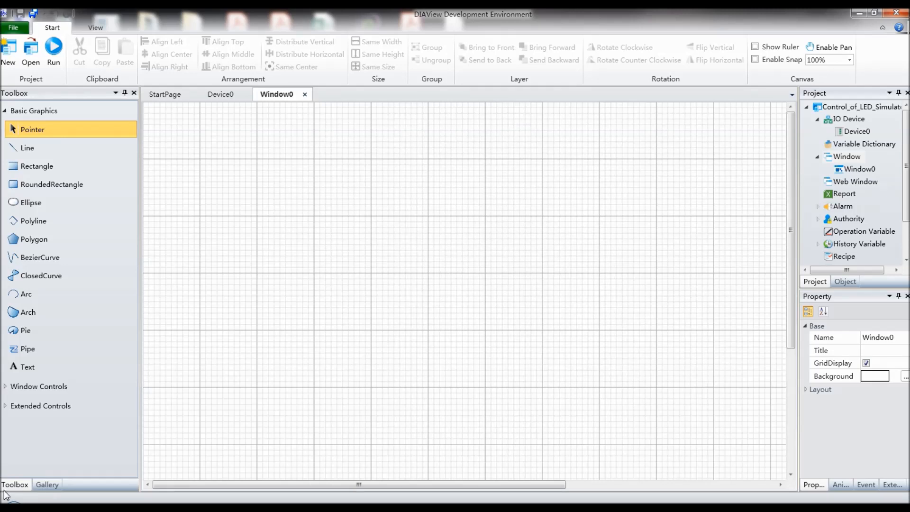
Step: Place a Button2 graphic from the Button Switch gallery on the left part of the window canvas, one large grid square in size
{"action": "left_click", "coordinate": [54, 488]}
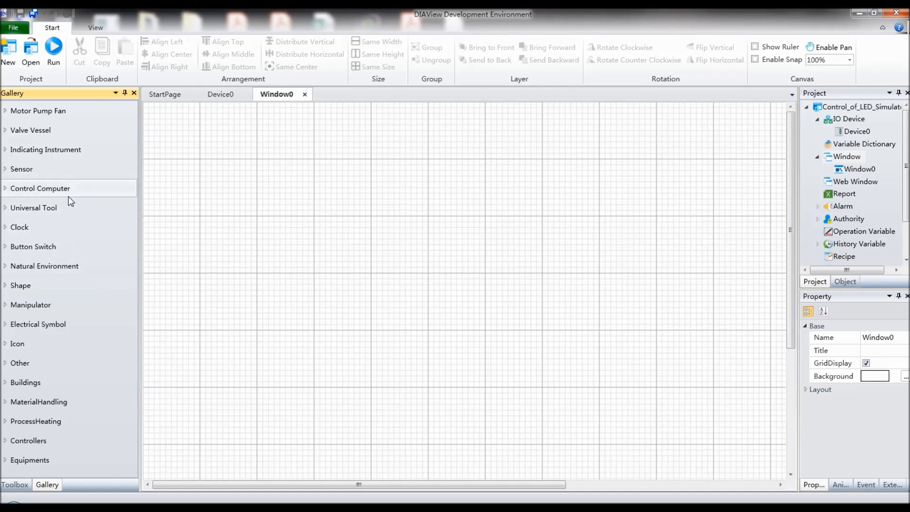
{"action": "left_click", "coordinate": [55, 251]}
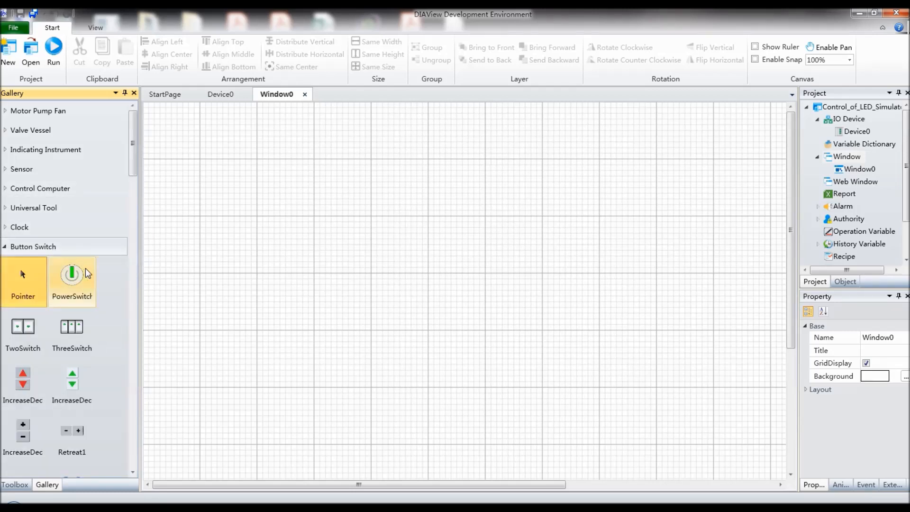
{"action": "left_click_drag", "start_coordinate": [132, 152], "coordinate": [108, 230]}
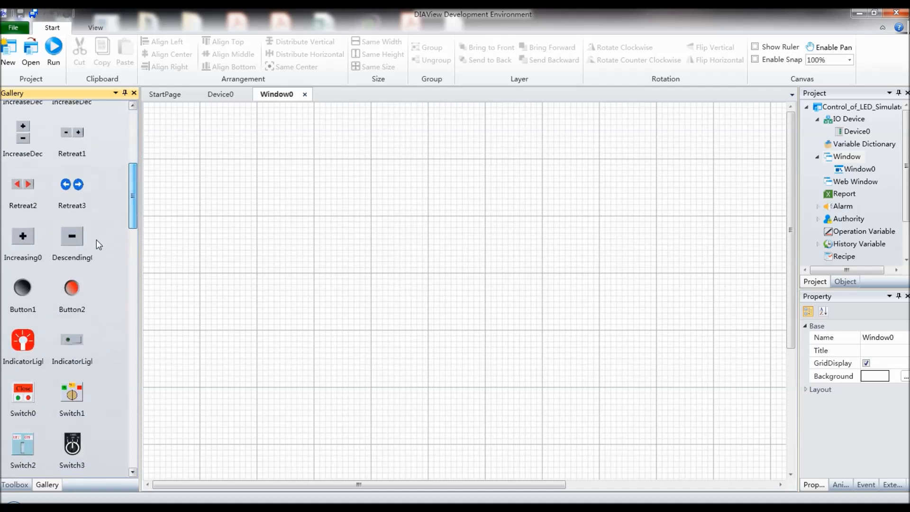
{"action": "left_click", "coordinate": [70, 292]}
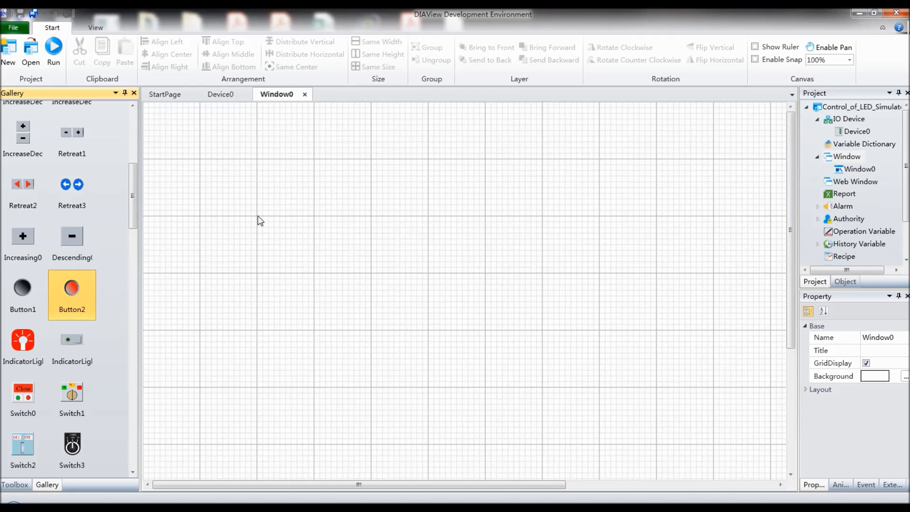
{"action": "left_click_drag", "start_coordinate": [259, 218], "coordinate": [313, 275]}
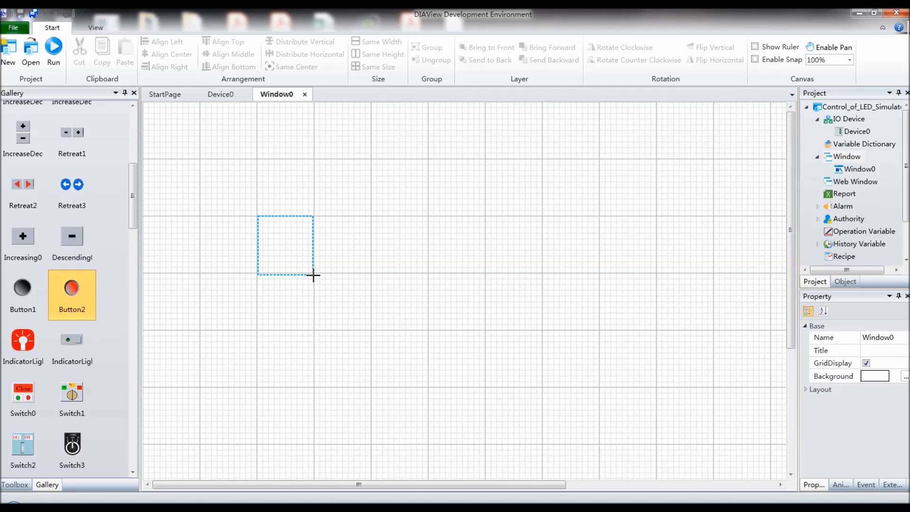
{"action": "left_click_drag", "start_coordinate": [313, 274], "coordinate": [315, 271]}
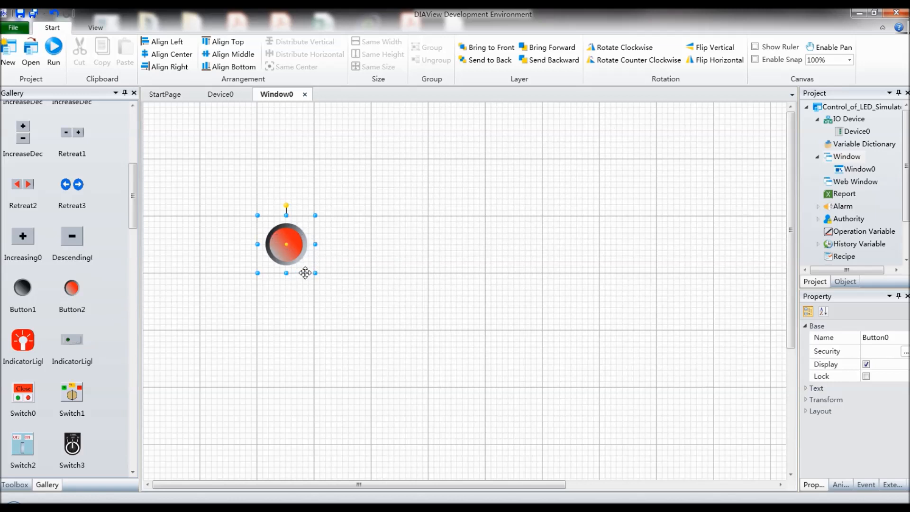
{"action": "left_click", "coordinate": [357, 284]}
Step: Duplicate the red button and place the copy directly below the original
{"action": "left_click", "coordinate": [303, 254]}
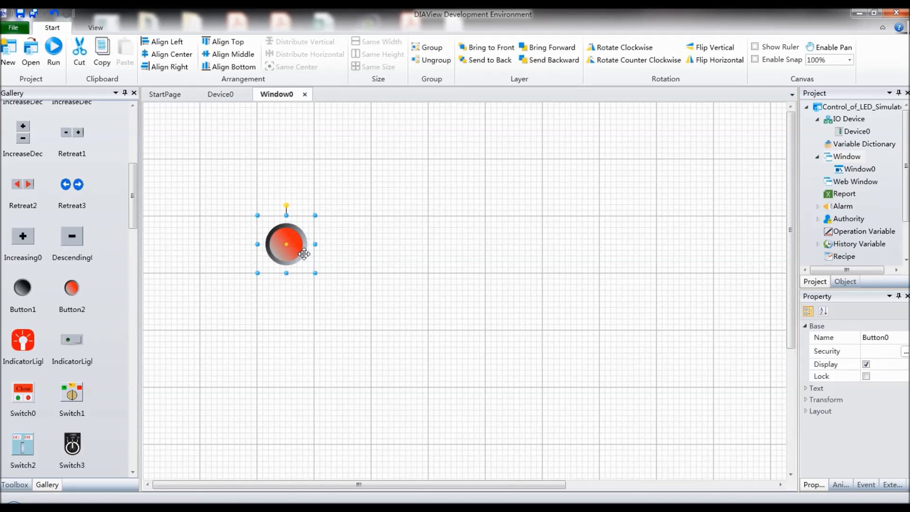
{"action": "key", "text": "ctrl+c"}
{"action": "key", "text": "ctrl+v"}
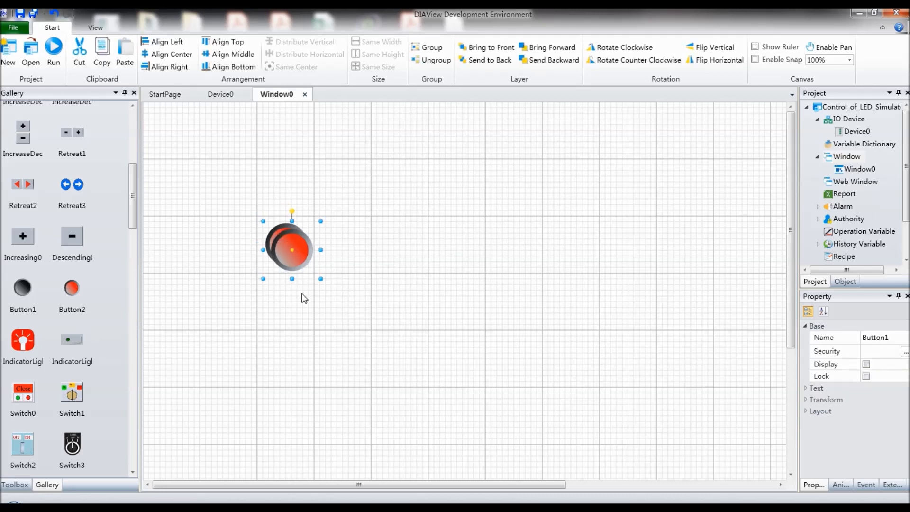
{"action": "left_click_drag", "start_coordinate": [293, 258], "coordinate": [286, 368]}
{"action": "left_click", "coordinate": [384, 357]}
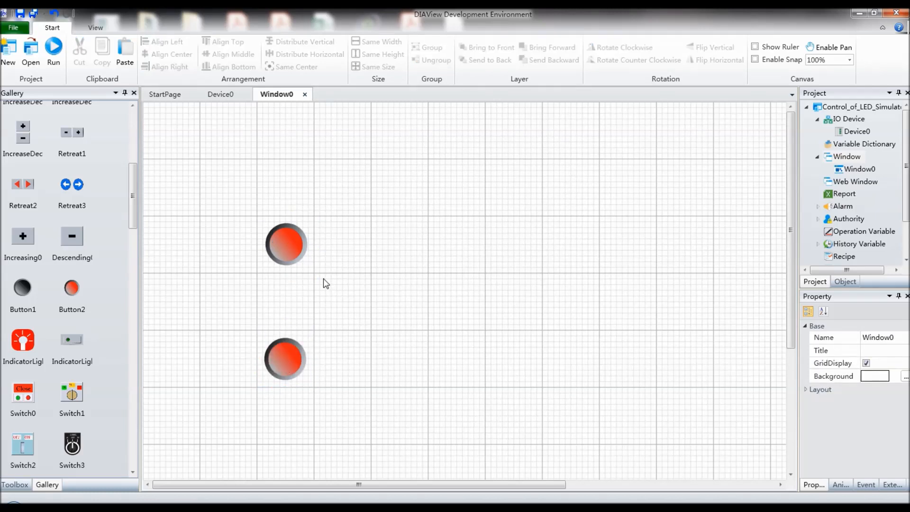
Step: Place a Diode1 lamp from the Indicating Instrument gallery to the right of the two buttons, midway between their heights
{"action": "mouse_move", "coordinate": [132, 218]}
{"action": "left_mouse_down"}
{"action": "mouse_move", "coordinate": [142, 167]}
{"action": "mouse_move", "coordinate": [142, 215]}
{"action": "left_mouse_up"}
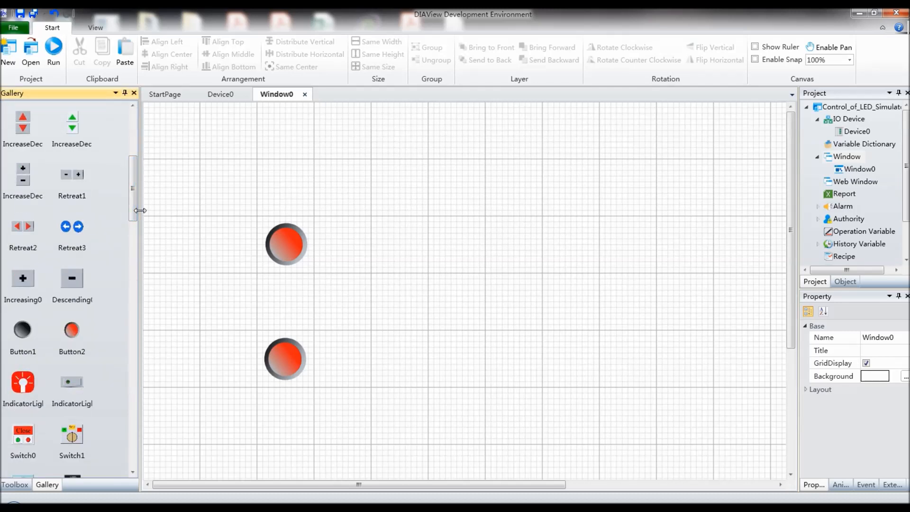
{"action": "left_click_drag", "start_coordinate": [135, 206], "coordinate": [135, 182]}
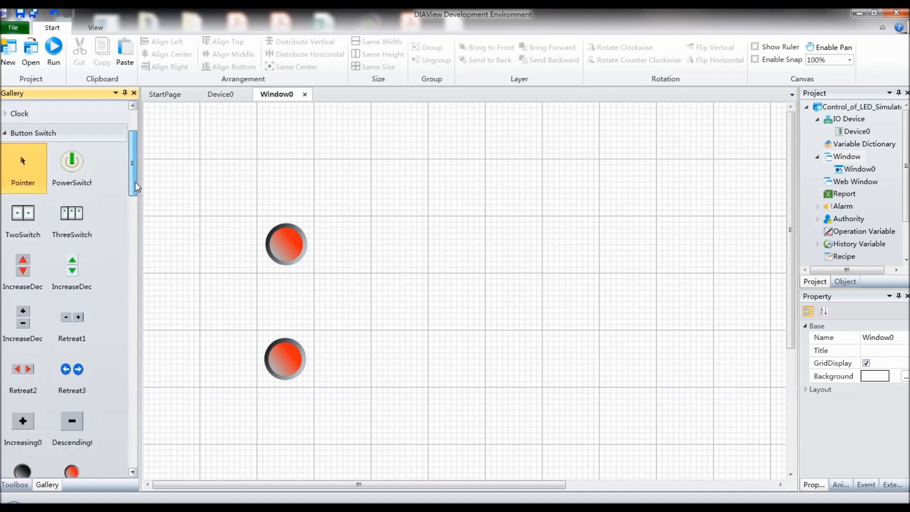
{"action": "scroll", "coordinate": [20, 207], "scroll_direction": "up", "scroll_amount": 2}
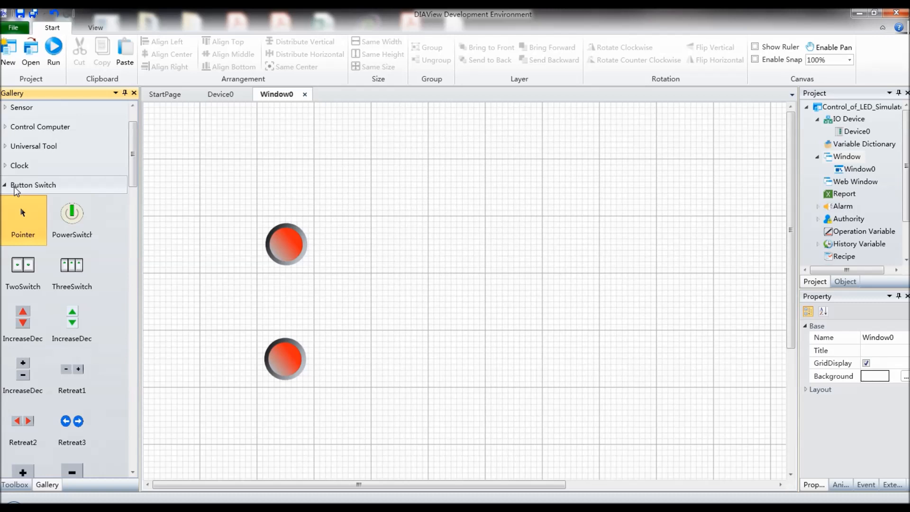
{"action": "left_click", "coordinate": [16, 187]}
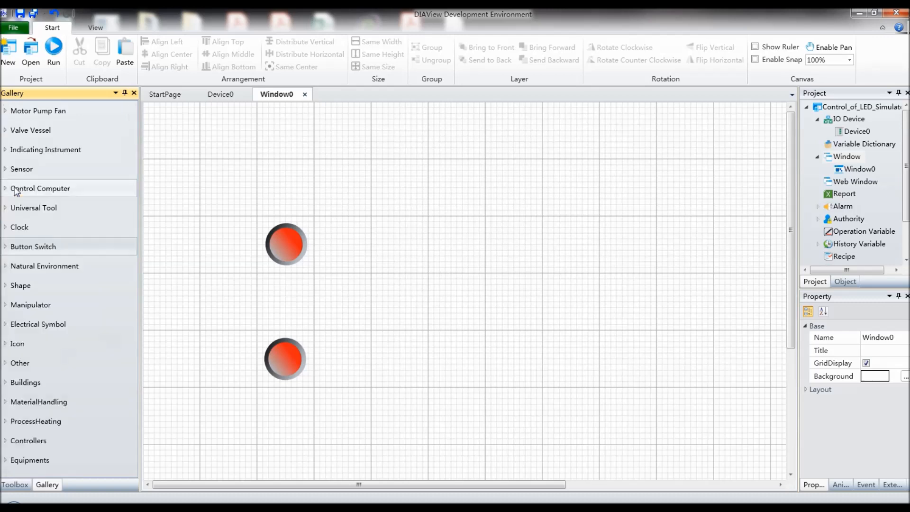
{"action": "left_click", "coordinate": [72, 154]}
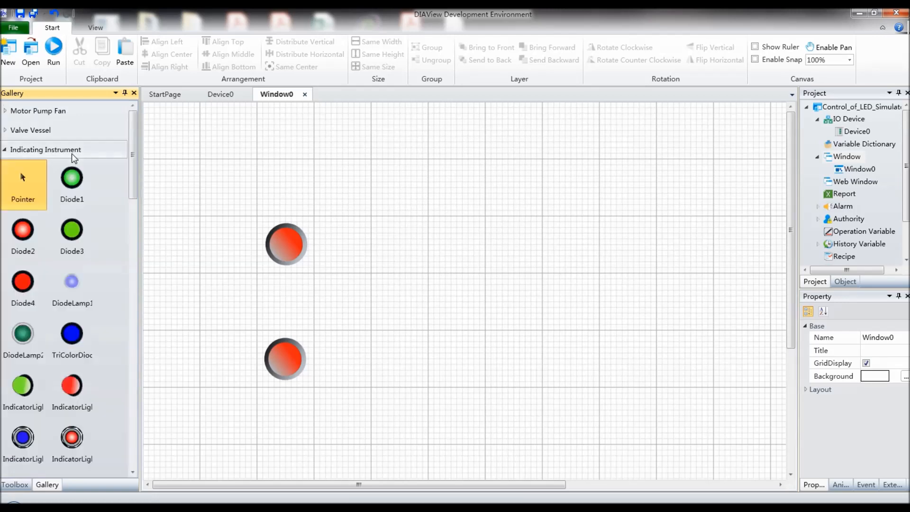
{"action": "left_click", "coordinate": [72, 183]}
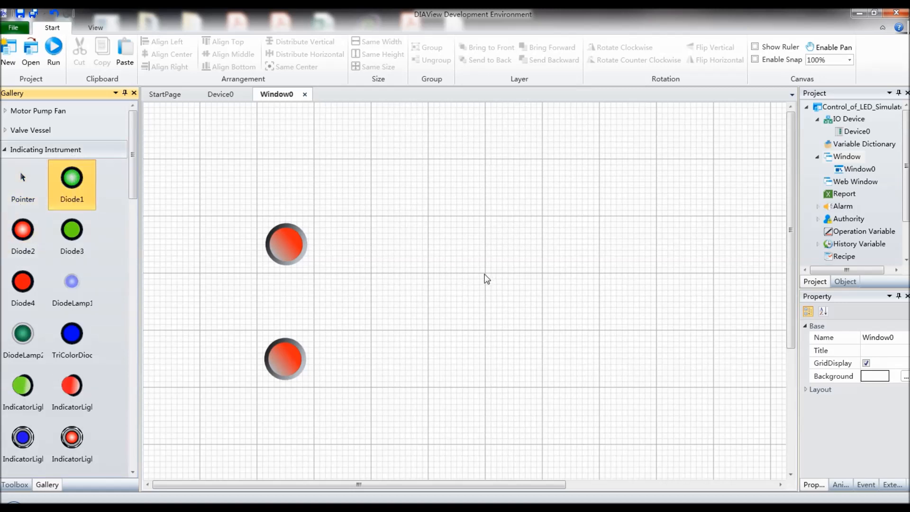
{"action": "left_click_drag", "start_coordinate": [483, 273], "coordinate": [542, 332]}
{"action": "left_click", "coordinate": [602, 356]}
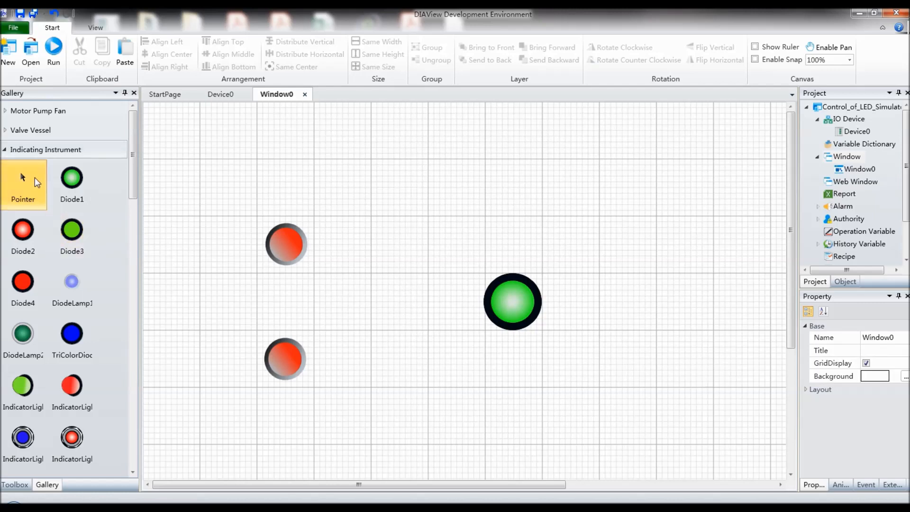
{"action": "left_click", "coordinate": [41, 151]}
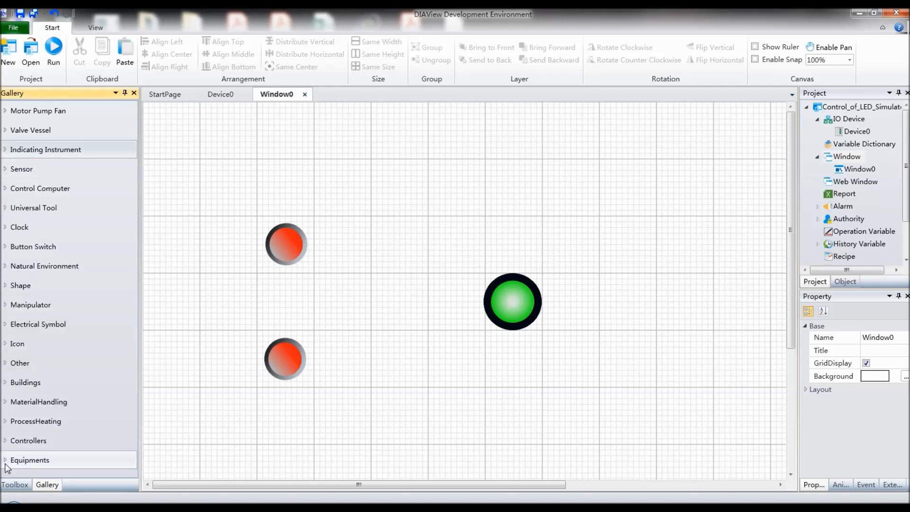
Step: Place a text label about 1.25 large grid squares wide directly above the upper red button, with the content START
{"action": "left_click", "coordinate": [10, 487]}
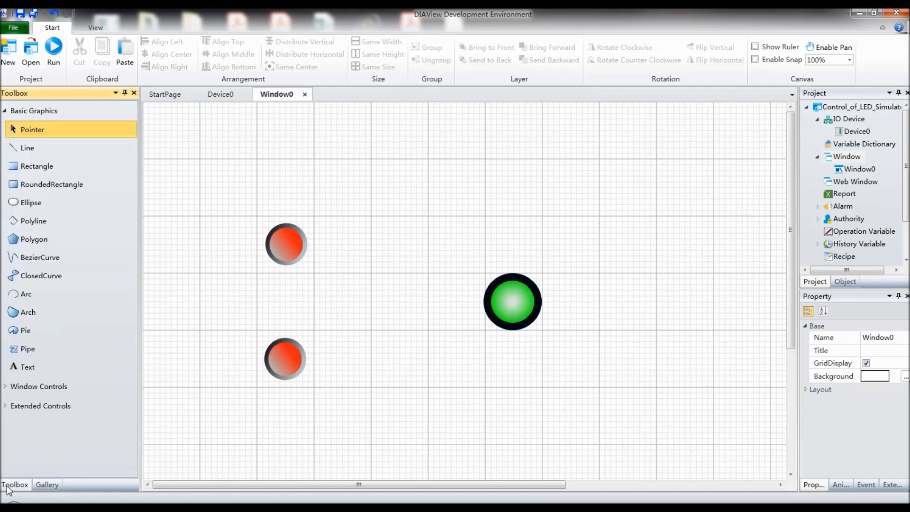
{"action": "left_click", "coordinate": [29, 372]}
{"action": "left_click_drag", "start_coordinate": [251, 190], "coordinate": [323, 218]}
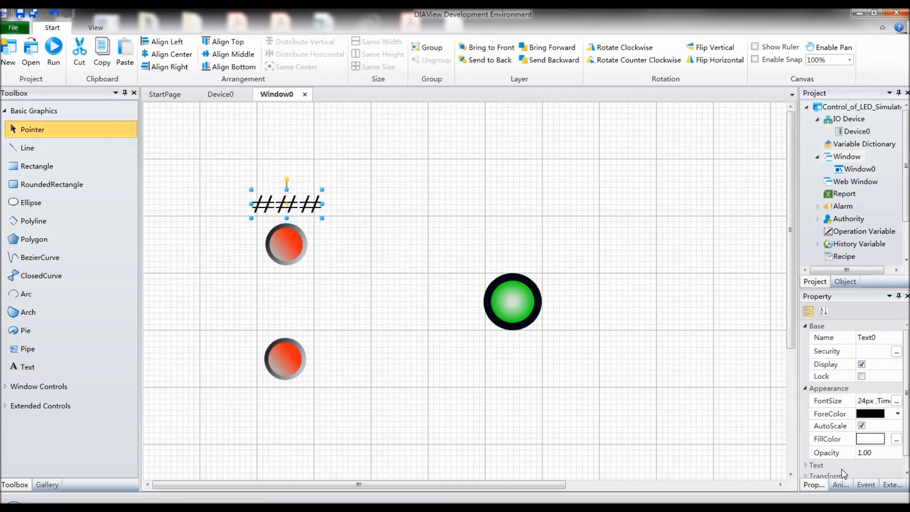
{"action": "scroll", "coordinate": [898, 417], "scroll_direction": "down", "scroll_amount": 2}
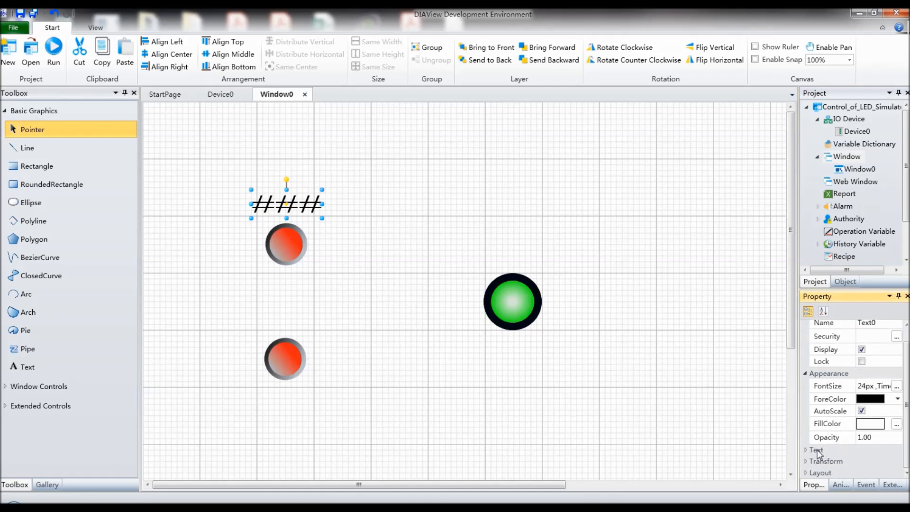
{"action": "left_click", "coordinate": [816, 450]}
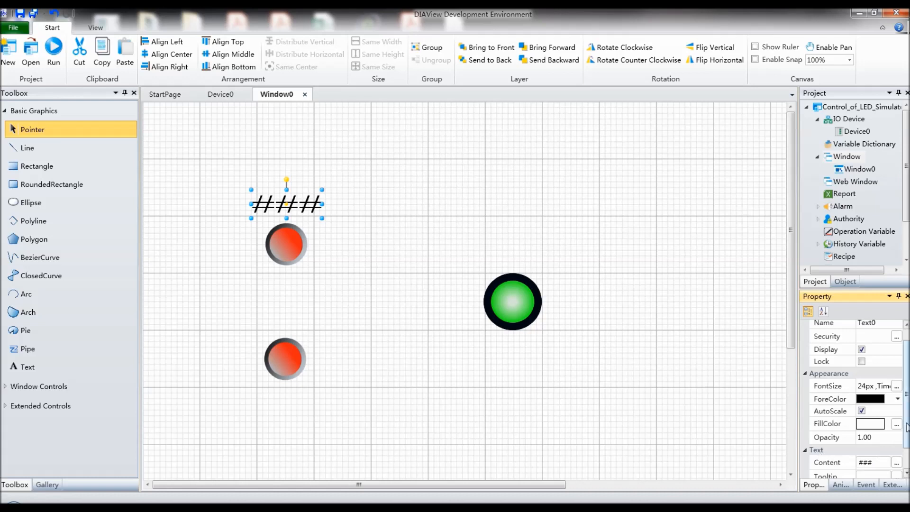
{"action": "scroll", "coordinate": [906, 452], "scroll_direction": "down", "scroll_amount": 2}
{"action": "left_click", "coordinate": [867, 434]}
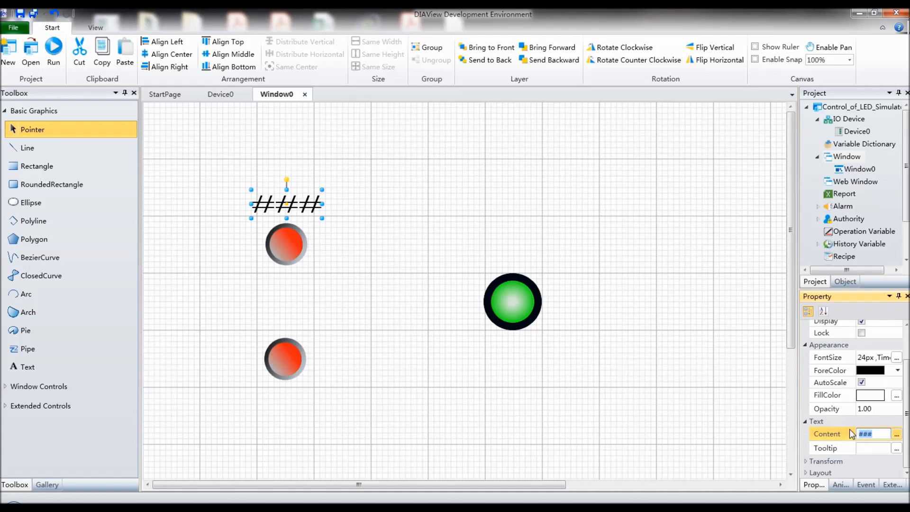
{"action": "type", "text": "START"}
{"action": "left_click", "coordinate": [435, 310]}
{"action": "left_click", "coordinate": [308, 205]}
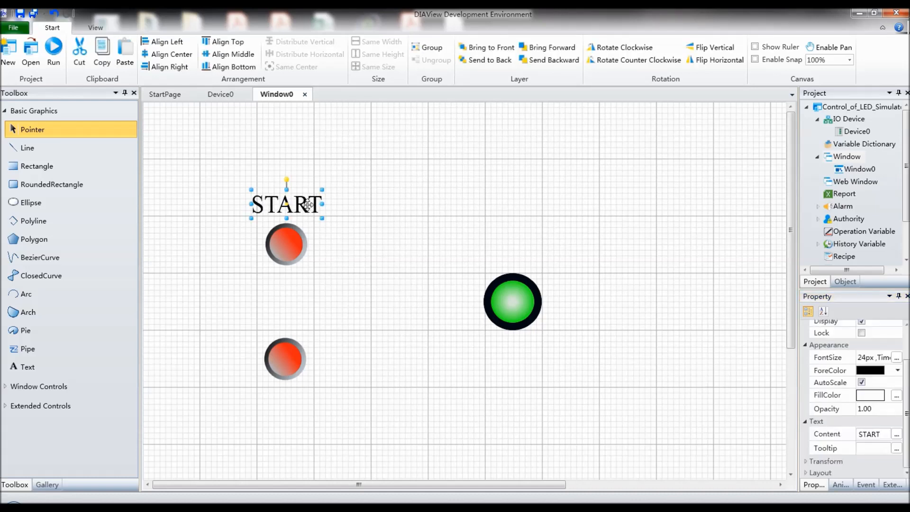
{"action": "key", "text": "ctrl+v"}
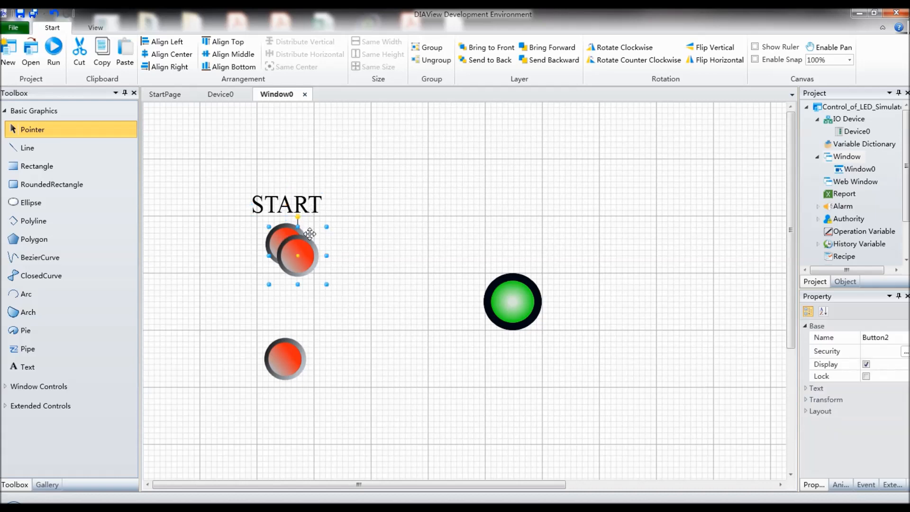
{"action": "key", "text": "ctrl+z"}
Step: Duplicate the START label, place the copy directly below the lower red button and set its content to STOP
{"action": "left_click", "coordinate": [296, 204]}
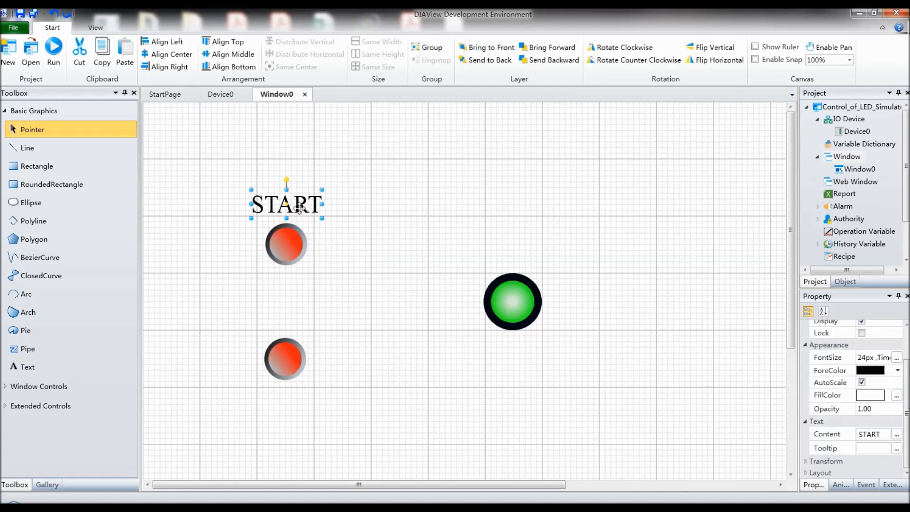
{"action": "key", "text": "ctrl+v"}
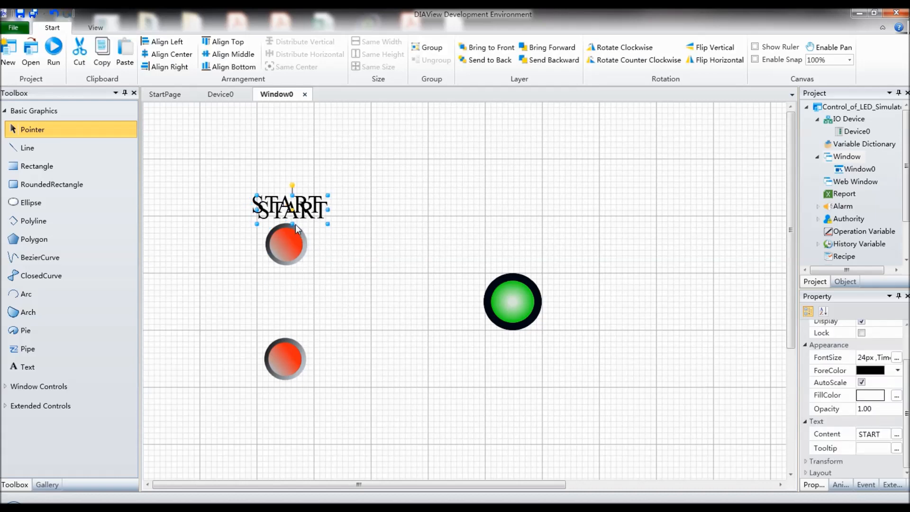
{"action": "left_click_drag", "start_coordinate": [294, 212], "coordinate": [289, 399]}
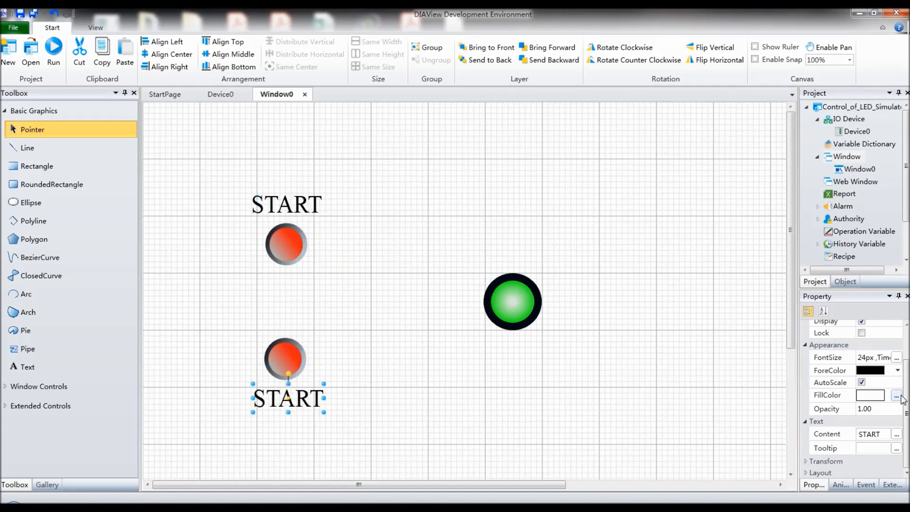
{"action": "left_click", "coordinate": [839, 434]}
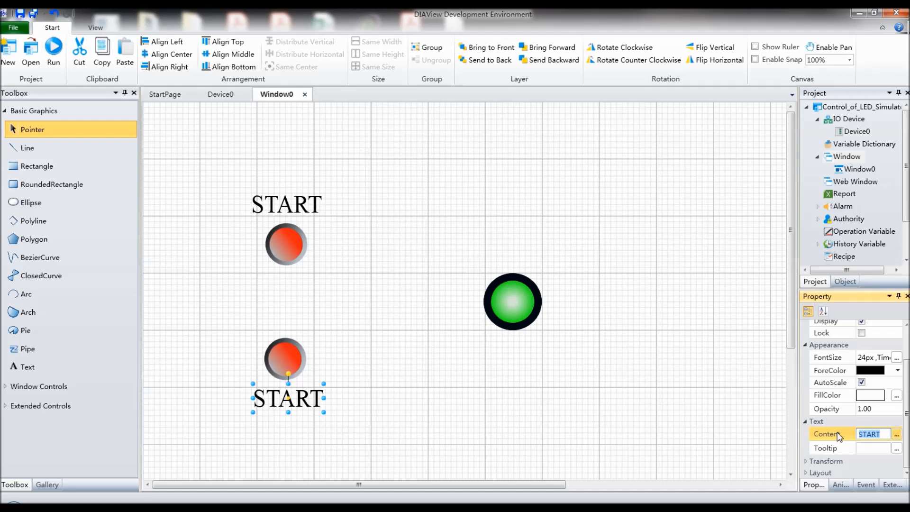
{"action": "type", "text": "STOP"}
{"action": "left_click", "coordinate": [581, 430]}
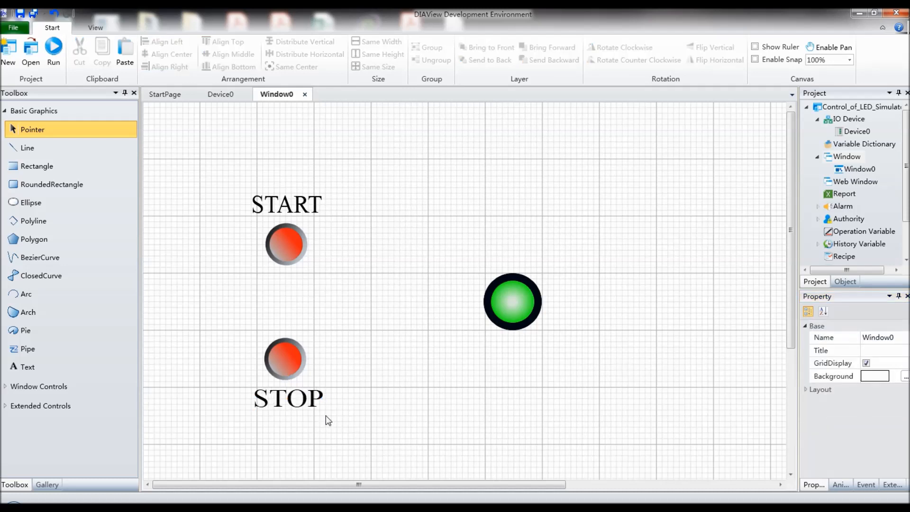
Step: Duplicate the STOP label, place the copy directly below the green lamp and set its content to LED
{"action": "left_click", "coordinate": [311, 402]}
{"action": "left_click", "coordinate": [490, 394]}
{"action": "key", "text": "ctrl+v"}
{"action": "left_click_drag", "start_coordinate": [306, 411], "coordinate": [521, 349]}
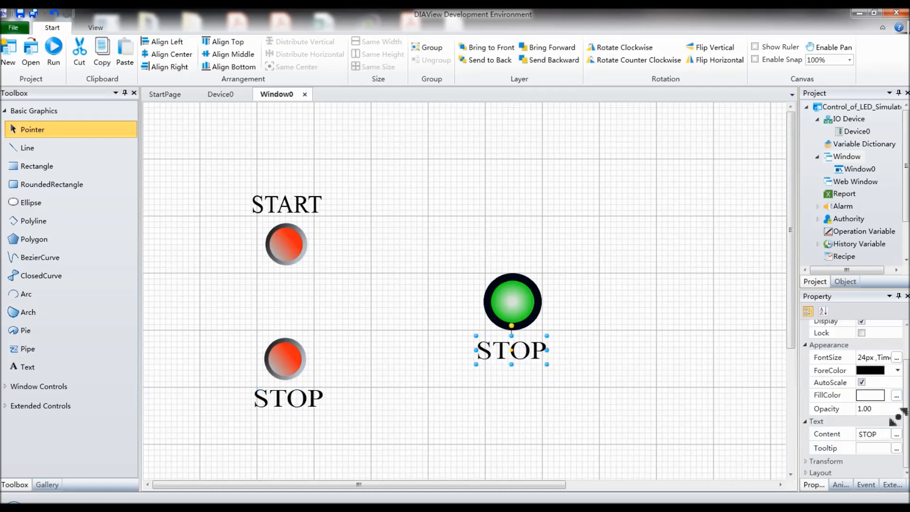
{"action": "left_click", "coordinate": [845, 433]}
{"action": "type", "text": "LED"}
{"action": "left_click", "coordinate": [663, 426]}
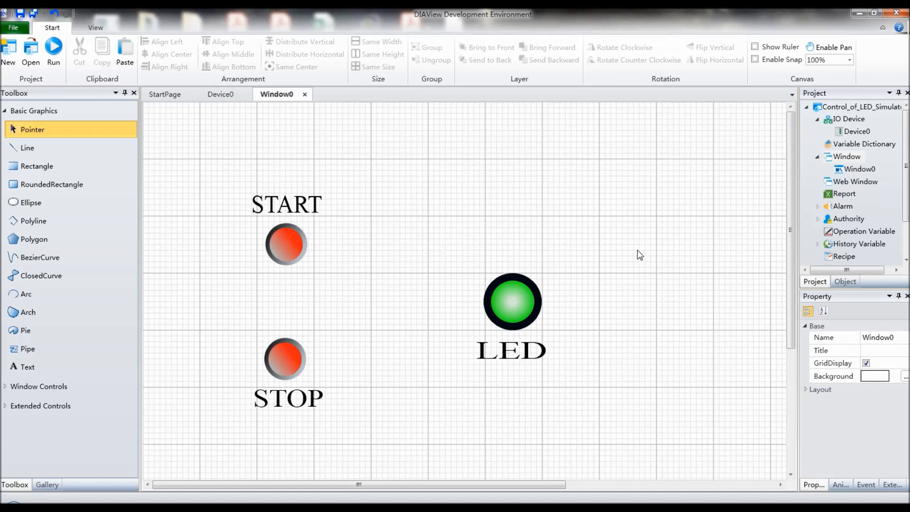
Step: Hide the grid of Window0 and set the window background to the solid gray #A5A5A5
{"action": "left_click", "coordinate": [866, 364]}
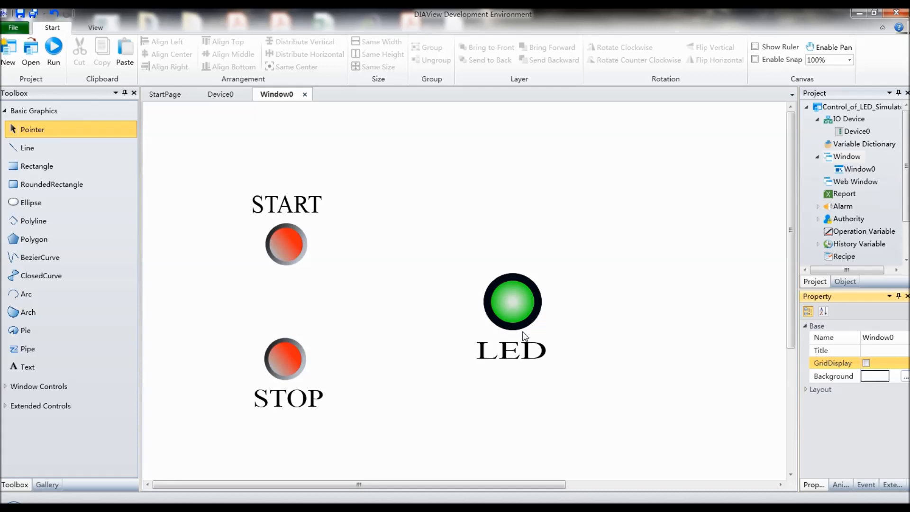
{"action": "left_click", "coordinate": [905, 378]}
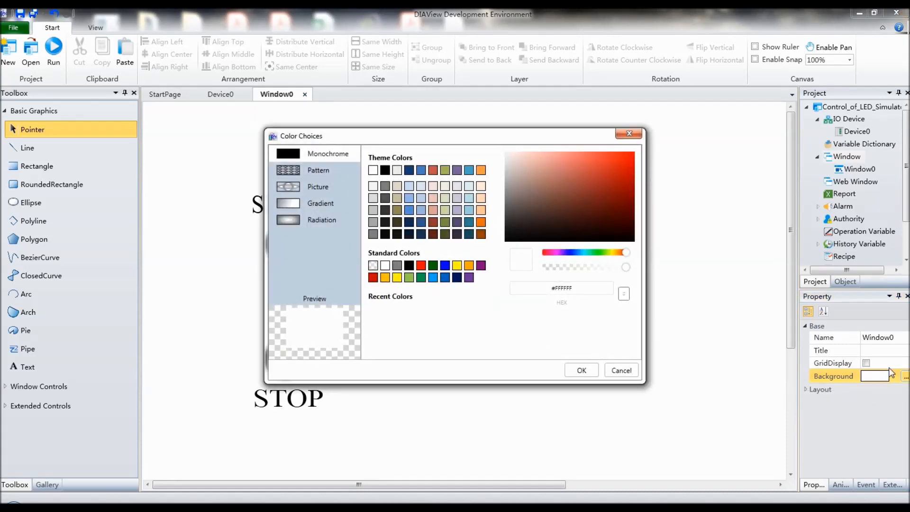
{"action": "left_click", "coordinate": [376, 223]}
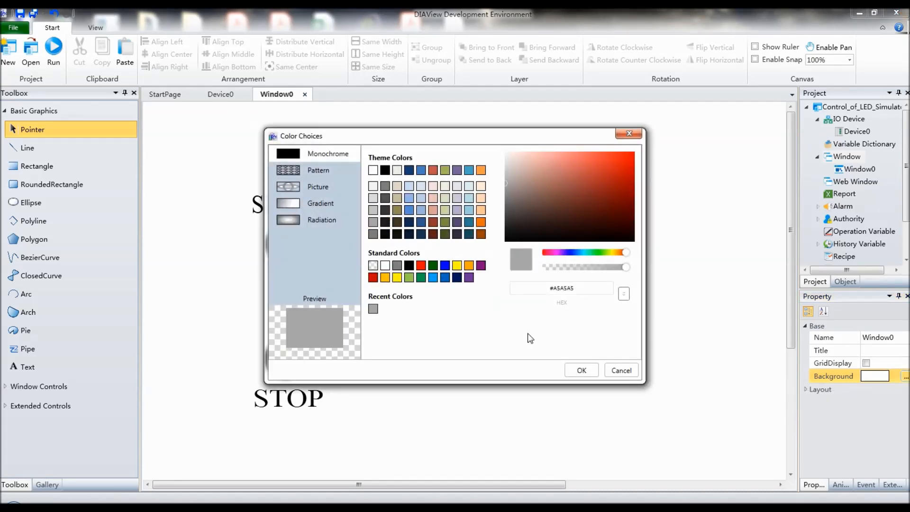
{"action": "left_click", "coordinate": [579, 371]}
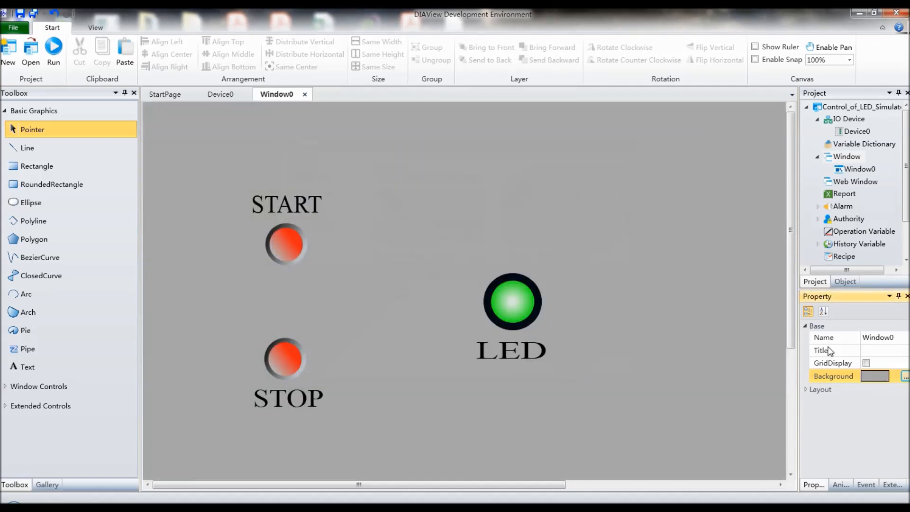
Step: Change the window background to the light gray theme color #F2F2F2
{"action": "left_click", "coordinate": [904, 376]}
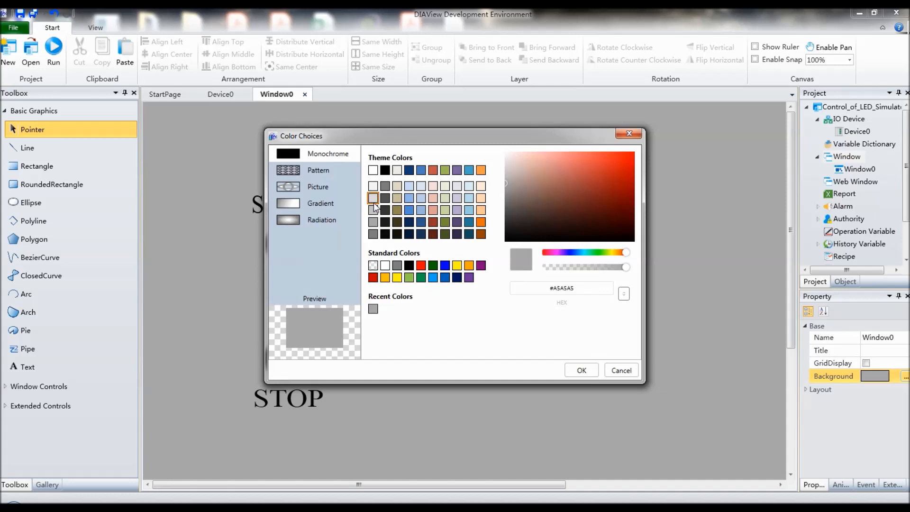
{"action": "left_click", "coordinate": [373, 186]}
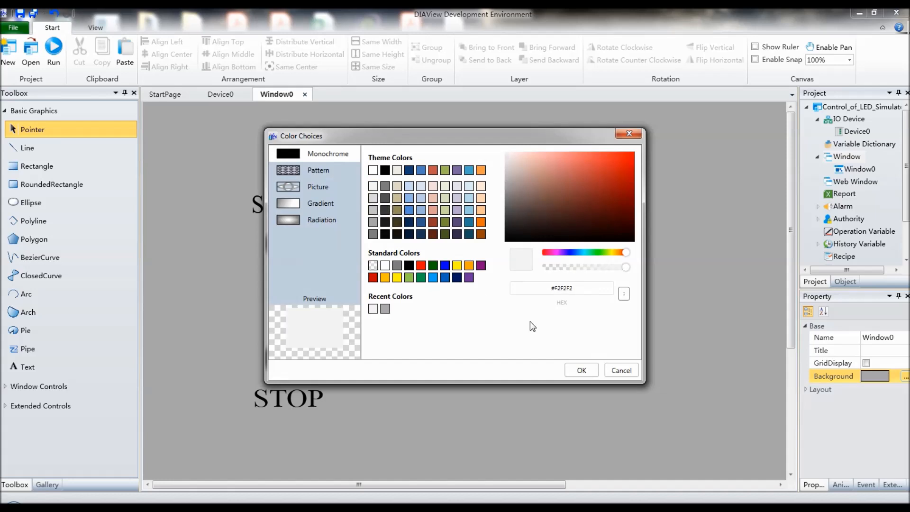
{"action": "left_click", "coordinate": [581, 370]}
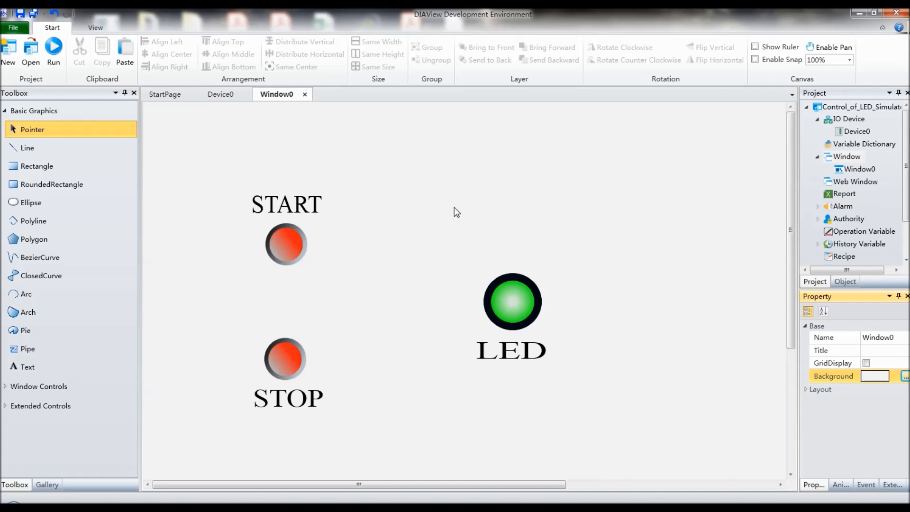
Step: Add a variable named START with the type Digital to the Variable Dictionary
{"action": "double_click", "coordinate": [859, 145]}
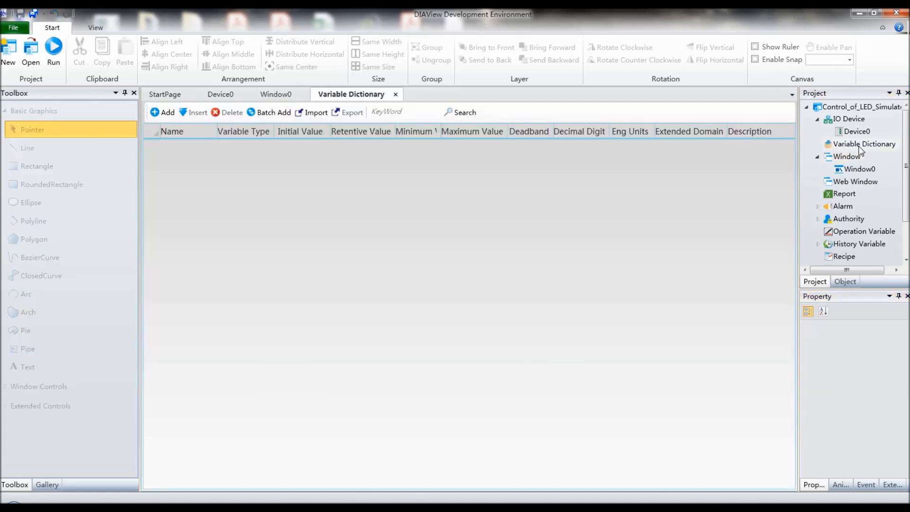
{"action": "left_click", "coordinate": [155, 117]}
{"action": "double_click", "coordinate": [188, 147]}
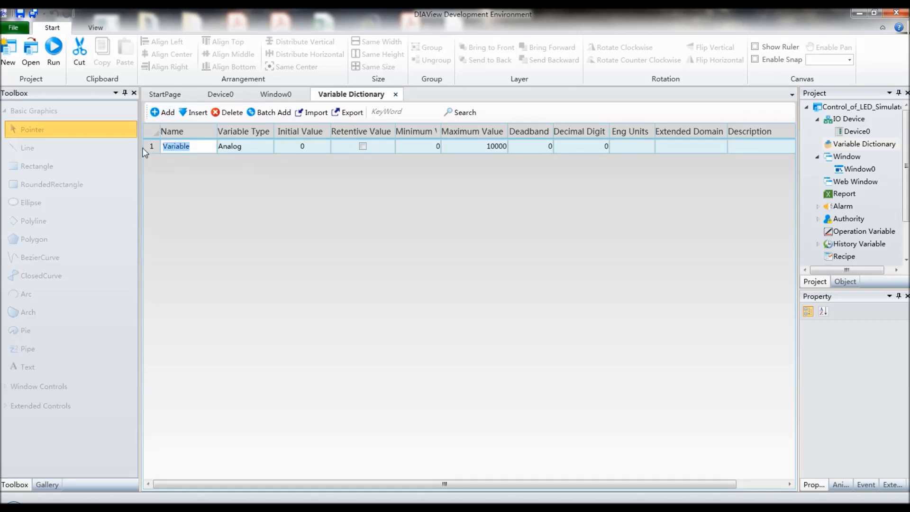
{"action": "type", "text": "START"}
{"action": "left_click", "coordinate": [232, 148]}
{"action": "left_click", "coordinate": [267, 146]}
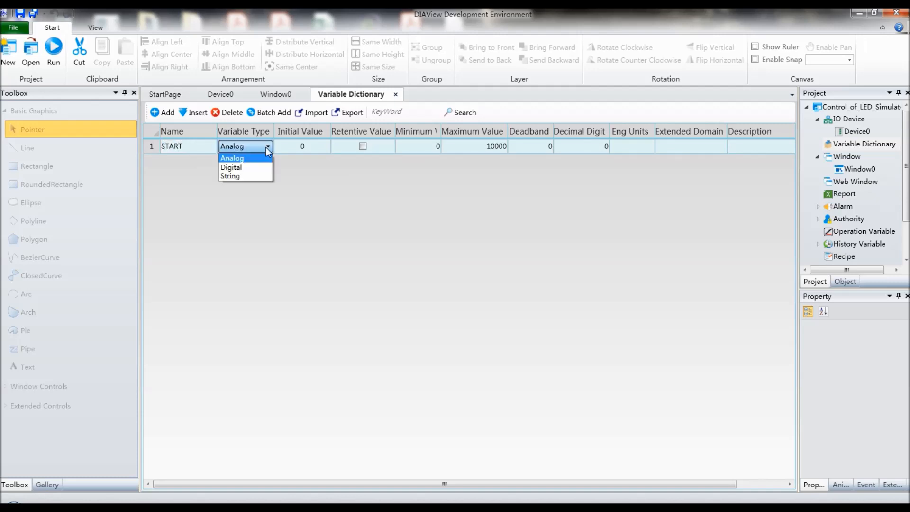
{"action": "left_click", "coordinate": [262, 169]}
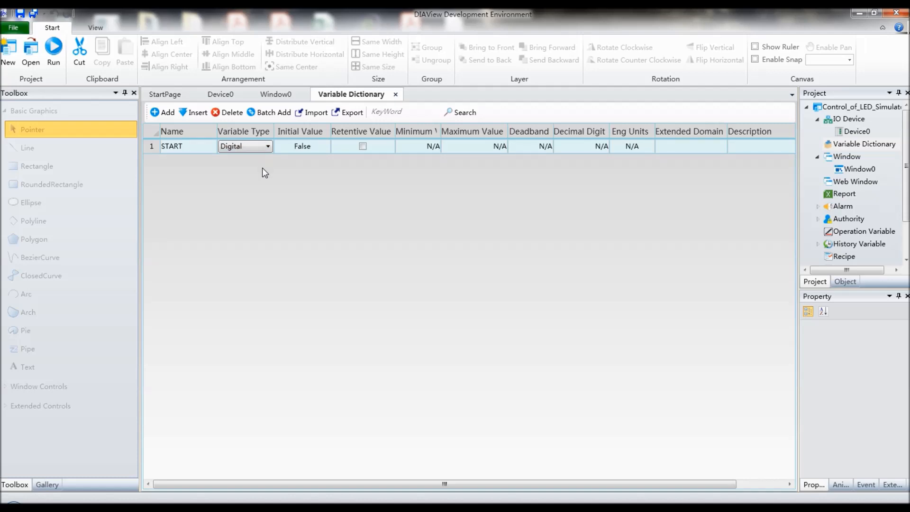
Step: Add two more digital variables named STOP and LED to the Variable Dictionary
{"action": "left_click", "coordinate": [163, 112]}
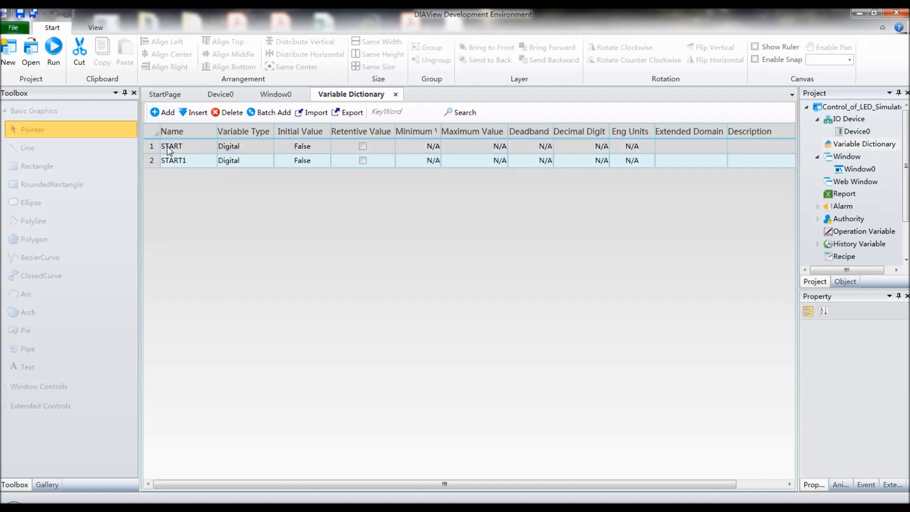
{"action": "left_click", "coordinate": [176, 161]}
{"action": "type", "text": "STOP"}
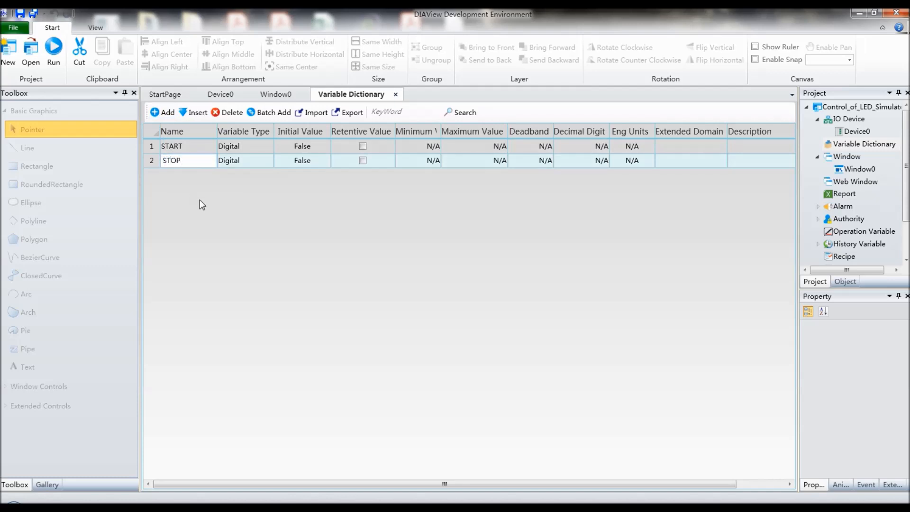
{"action": "left_click", "coordinate": [164, 113]}
{"action": "left_click", "coordinate": [186, 176]}
{"action": "type", "text": "LED"}
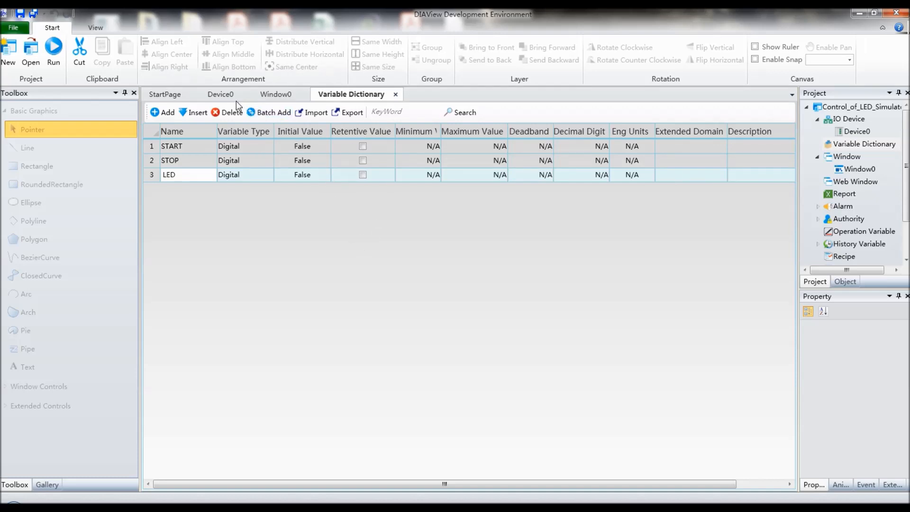
Step: Add an address entry named START to Device0
{"action": "left_click", "coordinate": [221, 94]}
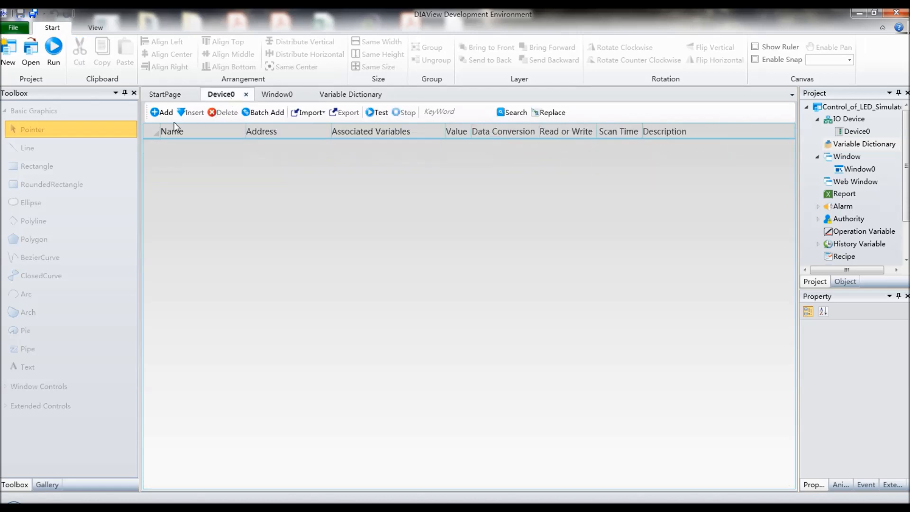
{"action": "left_click", "coordinate": [159, 114]}
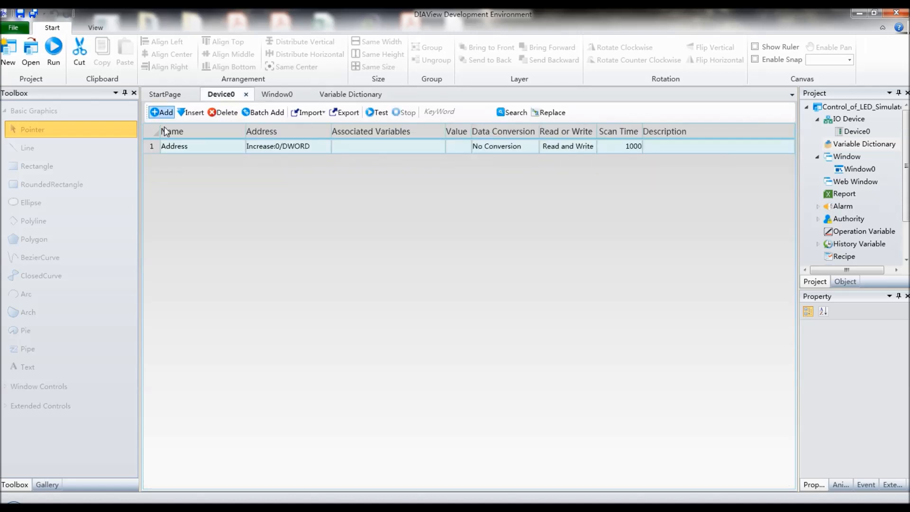
{"action": "left_click", "coordinate": [197, 148]}
{"action": "type", "text": "STR"}
{"action": "key", "text": "BackSpace"}
{"action": "type", "text": "ART"}
Step: Set the START entry's address to type Memory with unit 0 and value type BOOL
{"action": "left_click", "coordinate": [272, 149]}
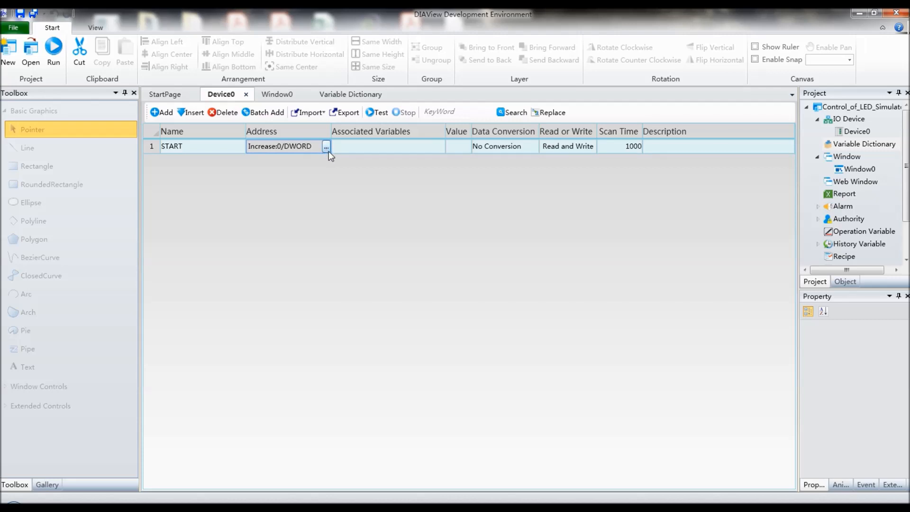
{"action": "left_click", "coordinate": [326, 148]}
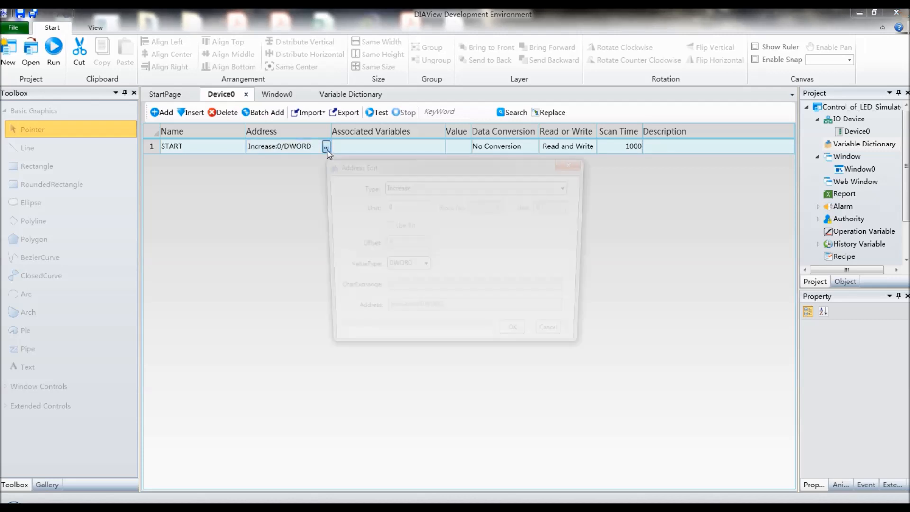
{"action": "left_click", "coordinate": [569, 191]}
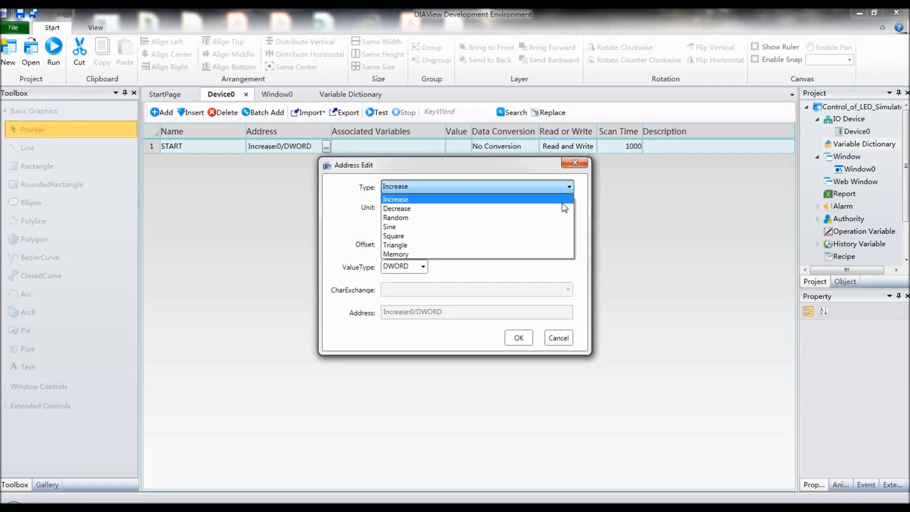
{"action": "left_click", "coordinate": [459, 255]}
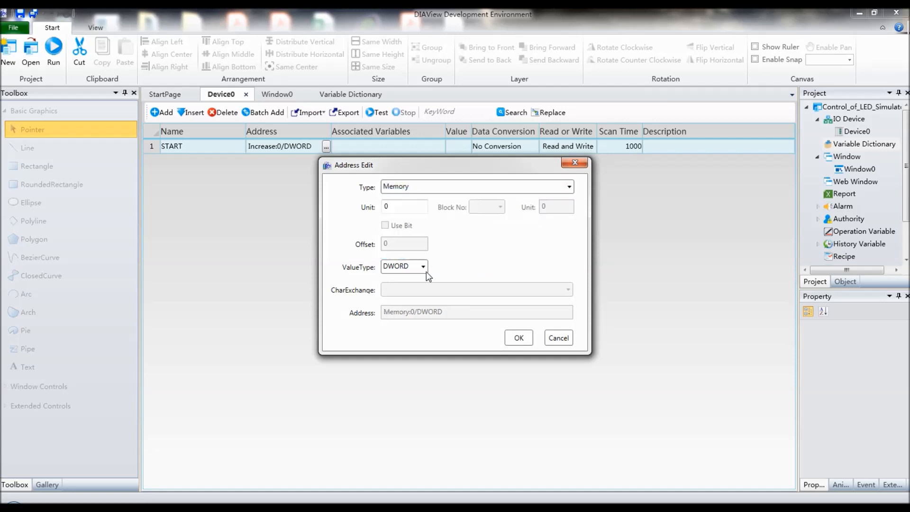
{"action": "left_click", "coordinate": [417, 268]}
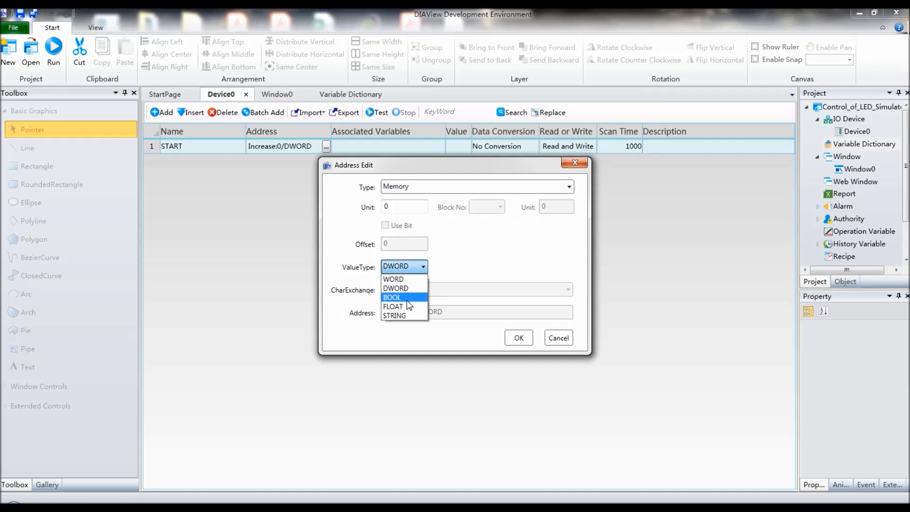
{"action": "left_click", "coordinate": [407, 298]}
{"action": "left_click_drag", "start_coordinate": [391, 206], "coordinate": [377, 212]}
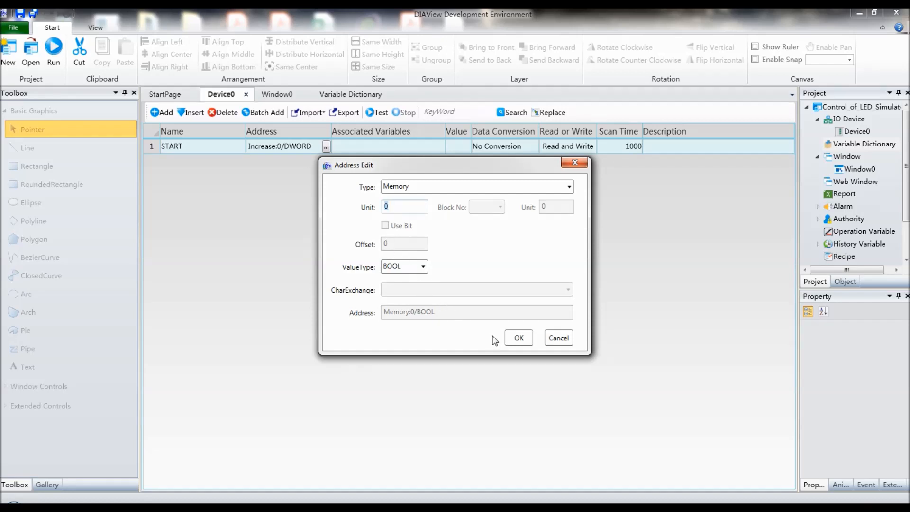
{"action": "left_click", "coordinate": [511, 341]}
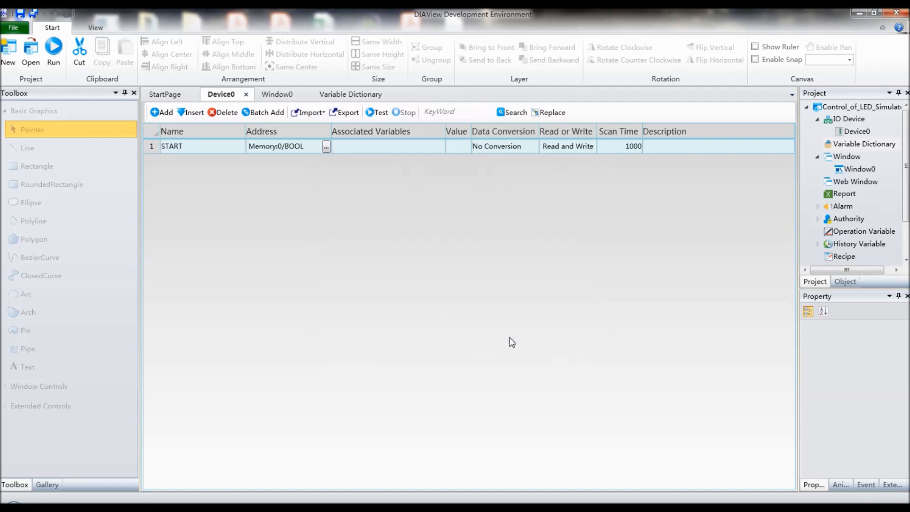
{"action": "left_click", "coordinate": [379, 148]}
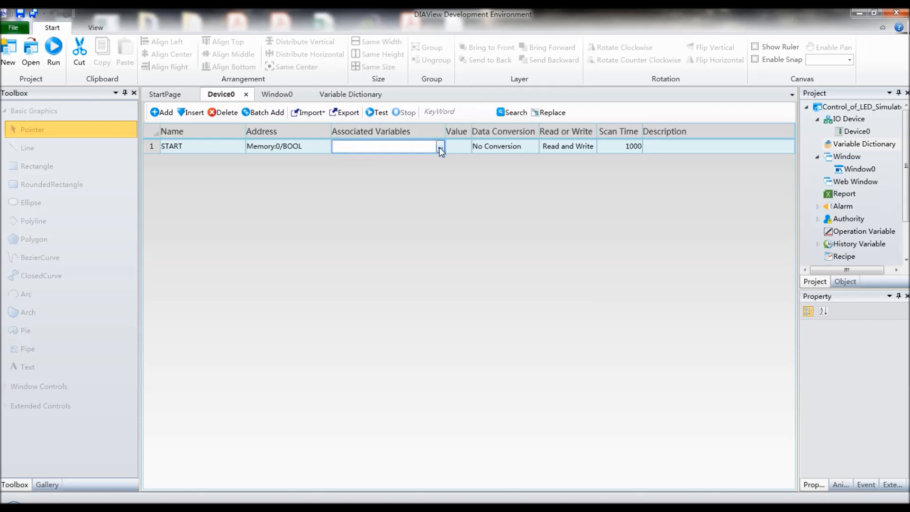
{"action": "left_click", "coordinate": [441, 149]}
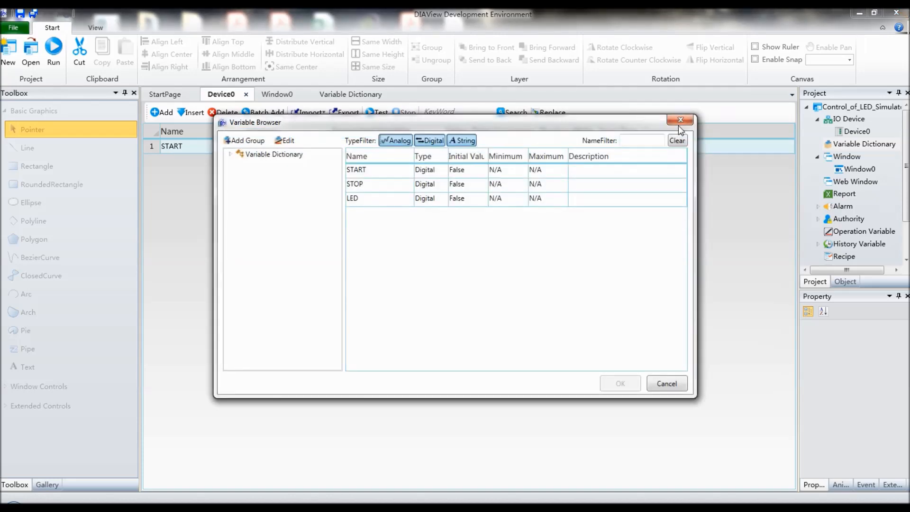
{"action": "left_click", "coordinate": [683, 122]}
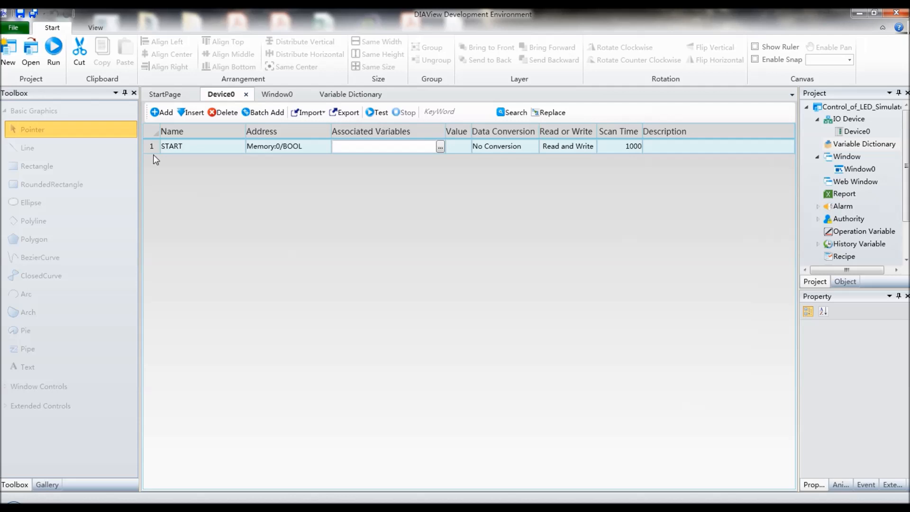
Step: Add two more address entries to Device0, named STOP and LED
{"action": "left_click", "coordinate": [162, 112]}
{"action": "left_click", "coordinate": [185, 160]}
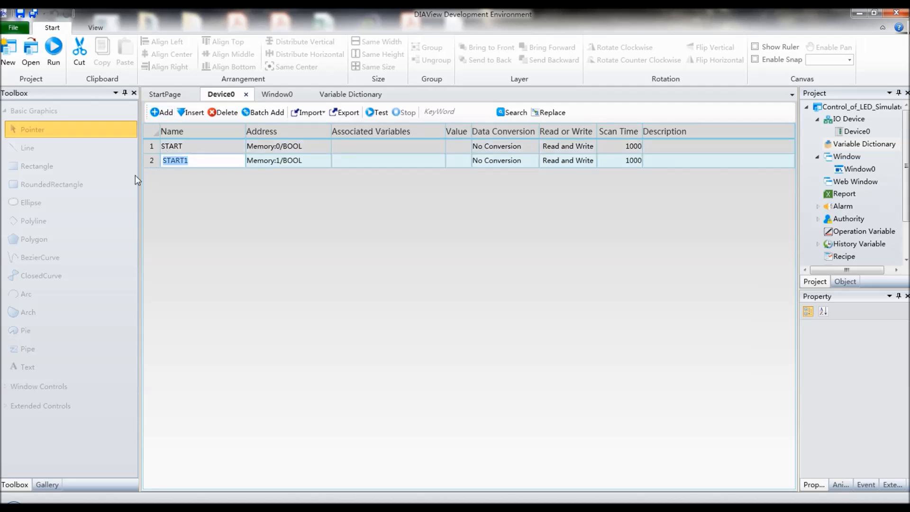
{"action": "type", "text": "STOP"}
{"action": "left_click", "coordinate": [162, 112]}
{"action": "left_click", "coordinate": [194, 175]}
{"action": "type", "text": "LED"}
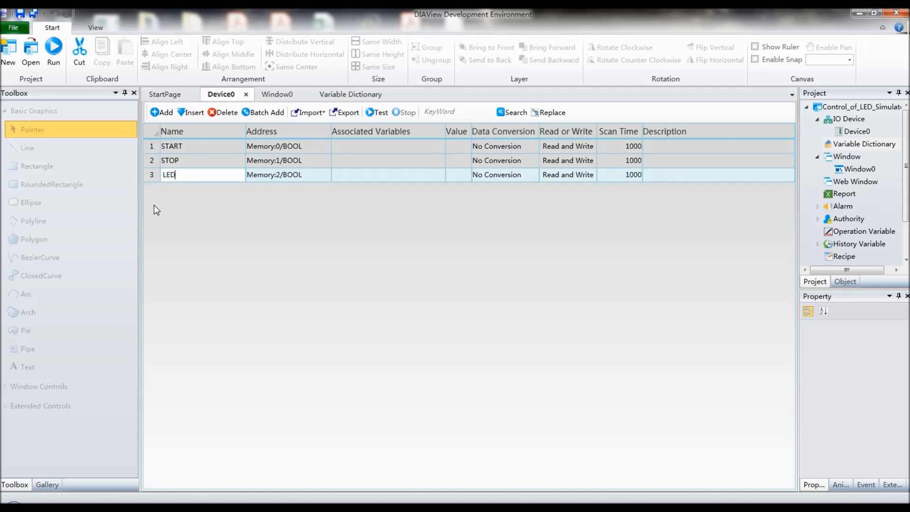
Step: Associate the START address entry with the variable START and the STOP entry with the variable STOP
{"action": "left_click", "coordinate": [359, 146]}
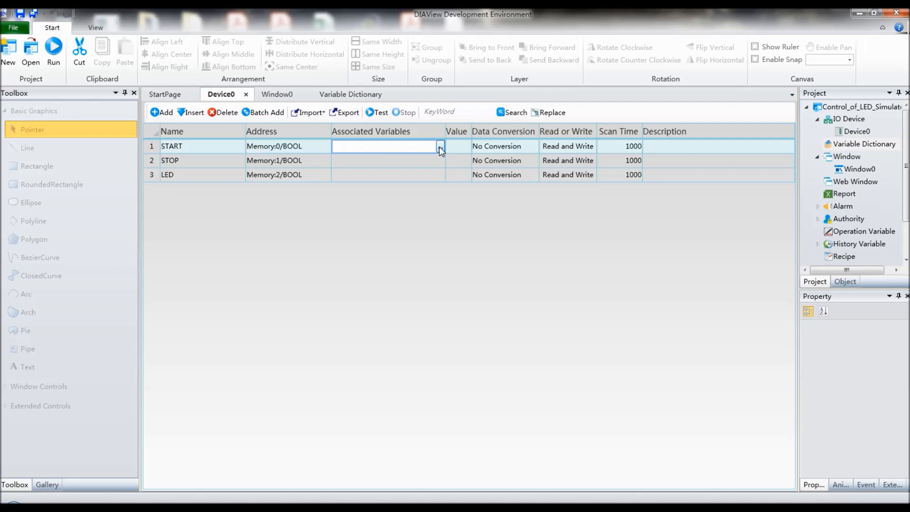
{"action": "left_click", "coordinate": [440, 148]}
{"action": "double_click", "coordinate": [362, 172]}
{"action": "left_click", "coordinate": [413, 160]}
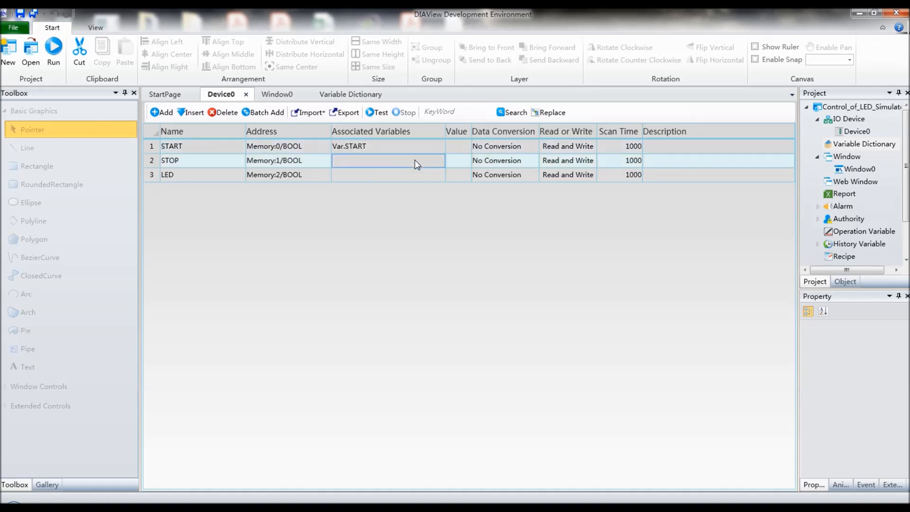
{"action": "left_click", "coordinate": [440, 162]}
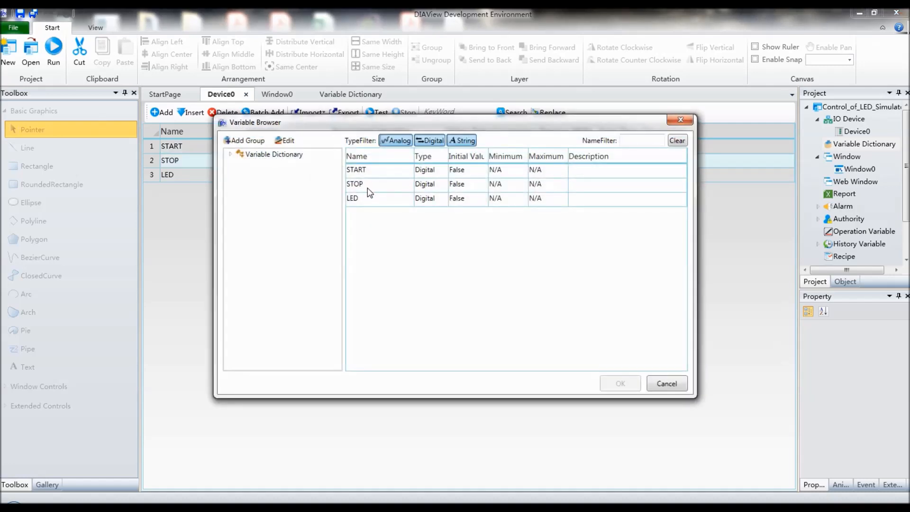
{"action": "double_click", "coordinate": [368, 187]}
Step: Associate the LED address entry with the variable LED
{"action": "left_click", "coordinate": [382, 175]}
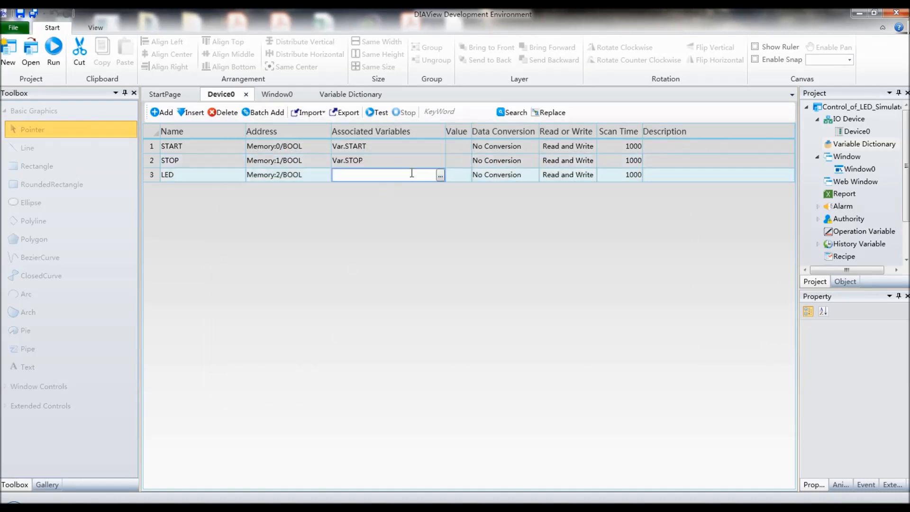
{"action": "left_click", "coordinate": [440, 176]}
{"action": "left_click", "coordinate": [369, 199]}
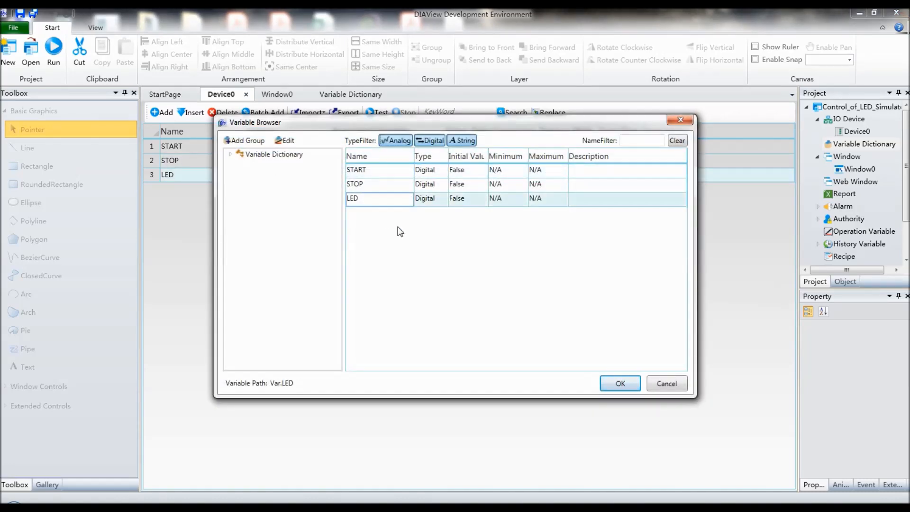
{"action": "left_click", "coordinate": [607, 387]}
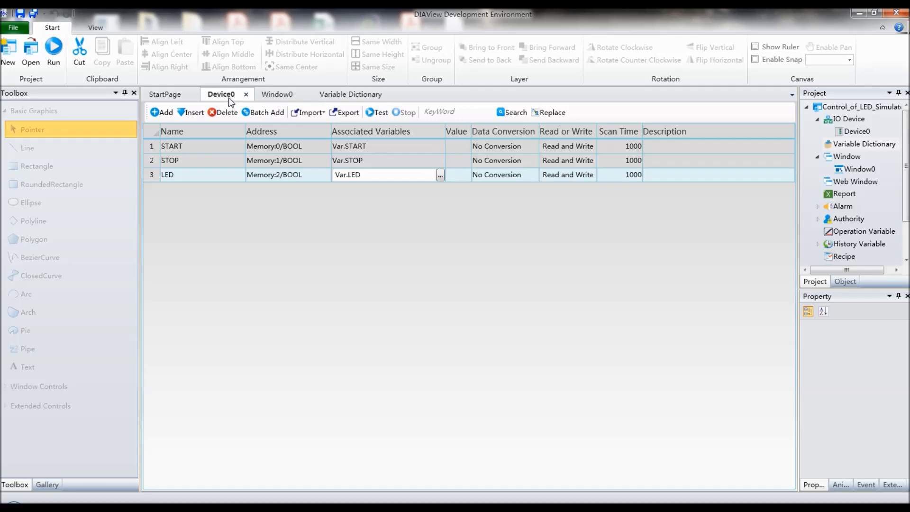
{"action": "left_click", "coordinate": [279, 97]}
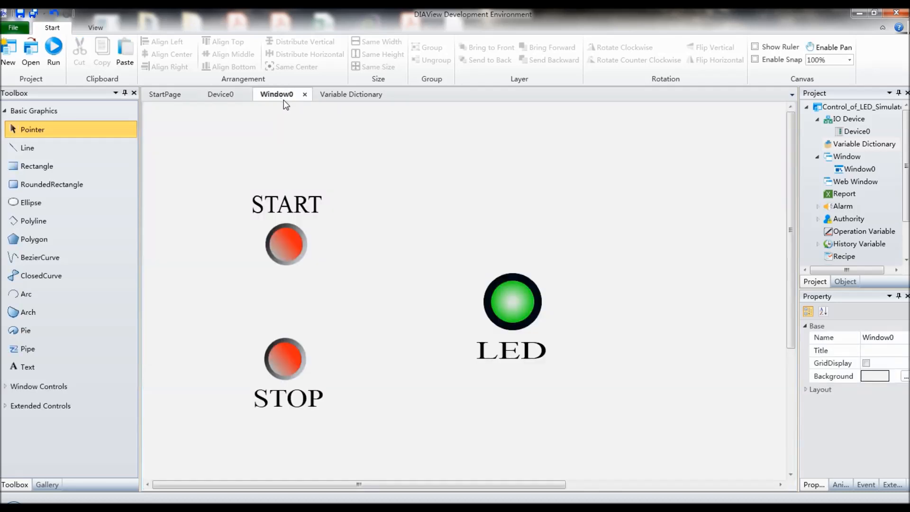
{"action": "left_click", "coordinate": [359, 92]}
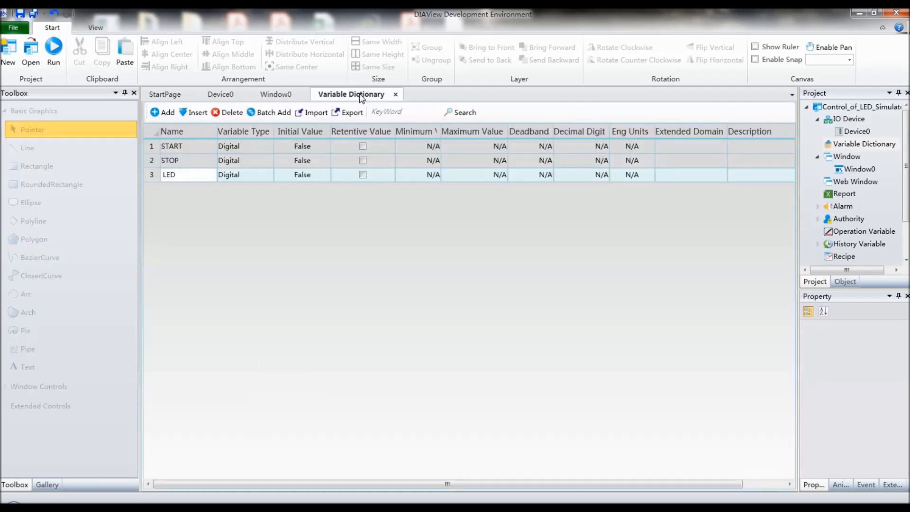
{"action": "left_click", "coordinate": [217, 96]}
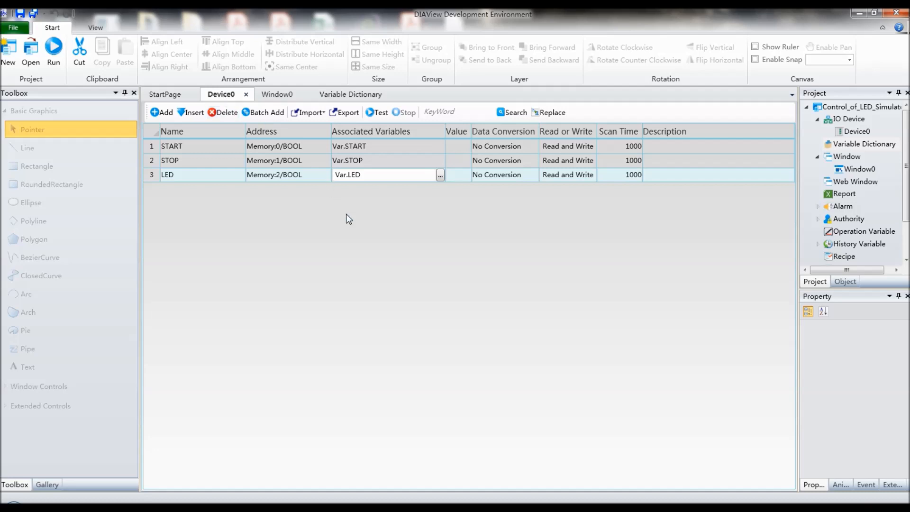
{"action": "left_click", "coordinate": [284, 96]}
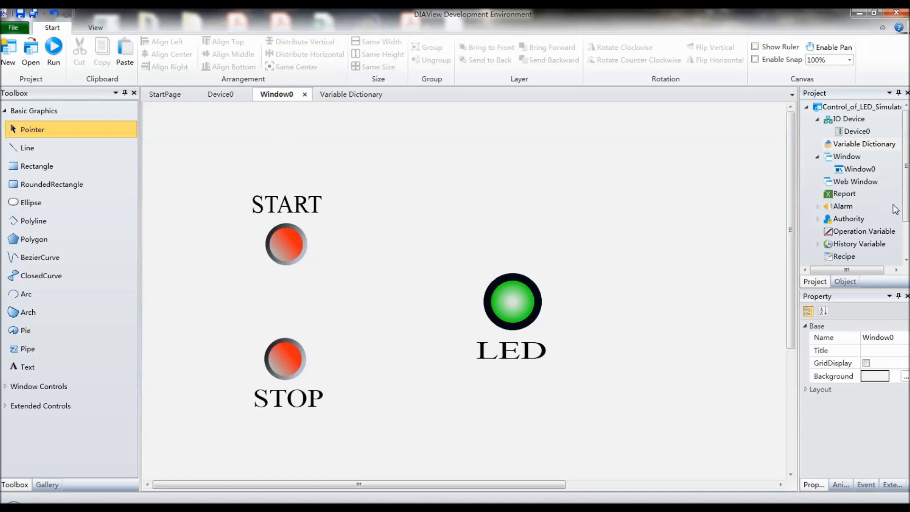
Step: Open the project's Condition Script list and add a new condition script entry
{"action": "mouse_move", "coordinate": [904, 161]}
{"action": "left_mouse_down"}
{"action": "mouse_move", "coordinate": [893, 213]}
{"action": "mouse_move", "coordinate": [906, 165]}
{"action": "left_mouse_up"}
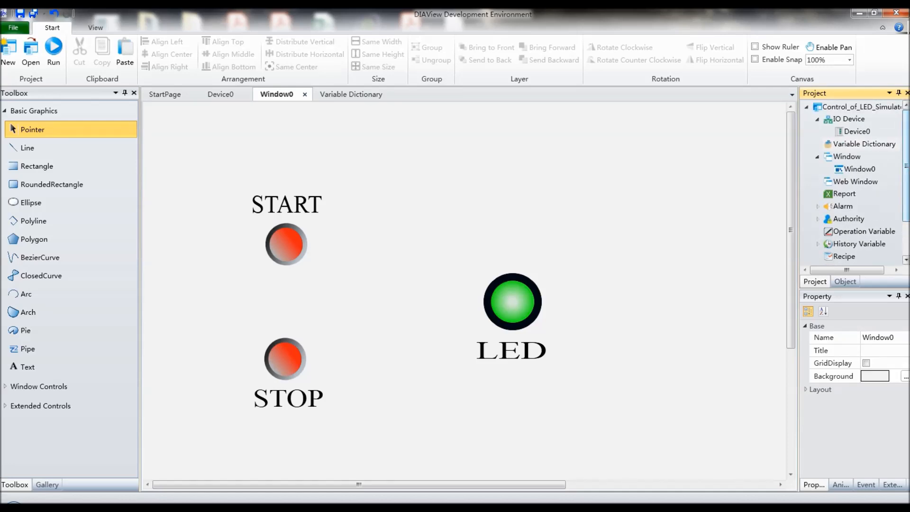
{"action": "scroll", "coordinate": [876, 212], "scroll_direction": "down", "scroll_amount": 2}
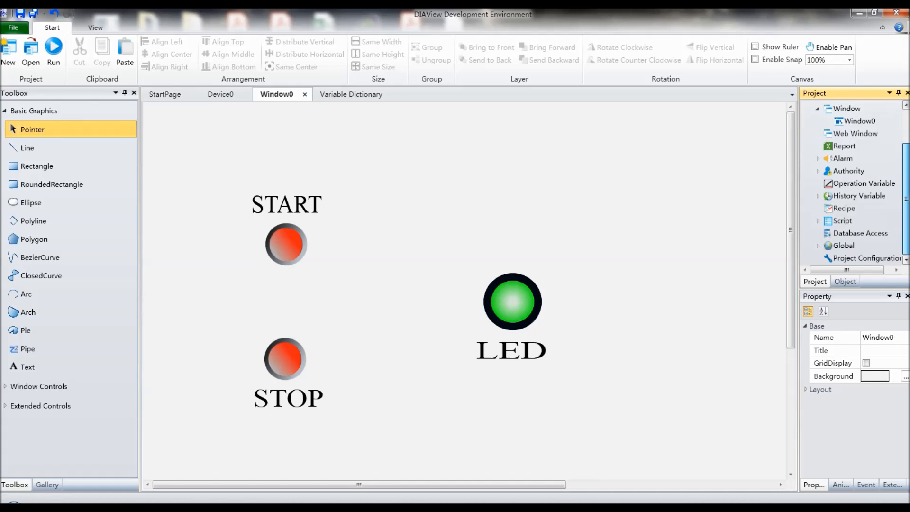
{"action": "left_click", "coordinate": [819, 221]}
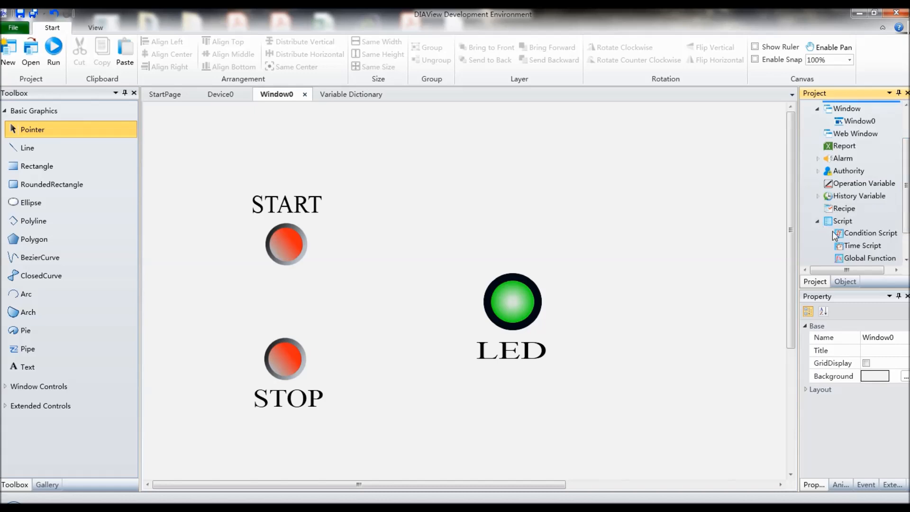
{"action": "double_click", "coordinate": [863, 233]}
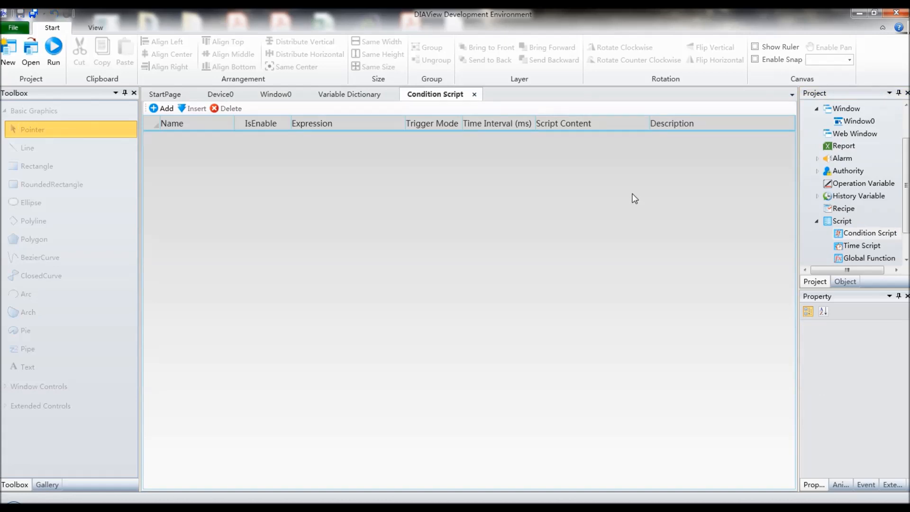
{"action": "left_click", "coordinate": [157, 110]}
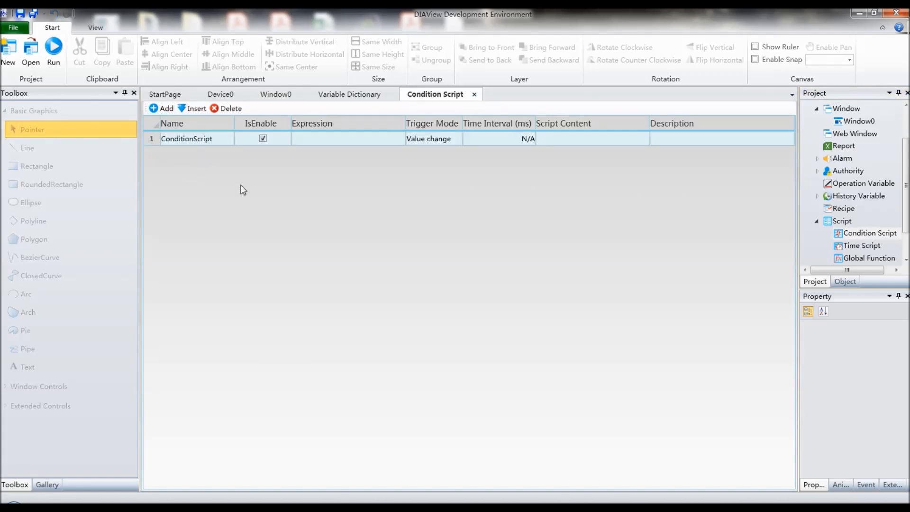
Step: Set the condition script's expression to IO.Device0
{"action": "left_click", "coordinate": [317, 141]}
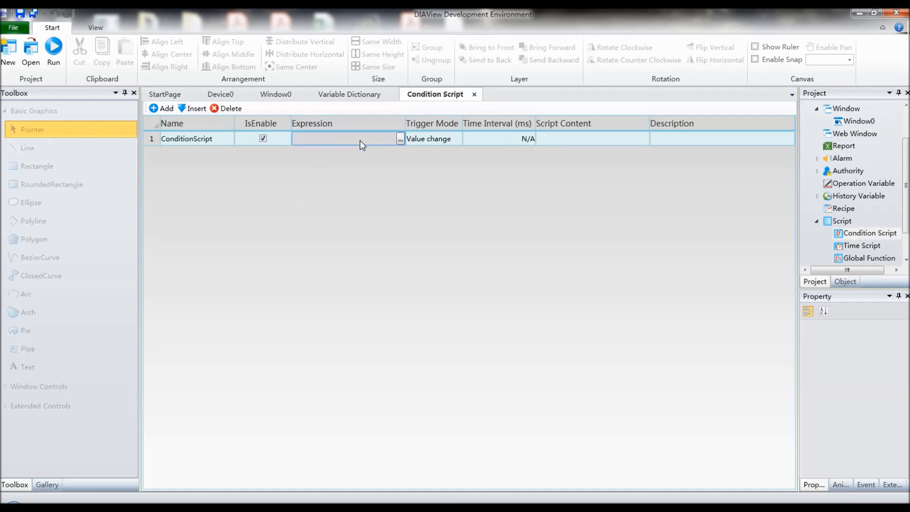
{"action": "left_click", "coordinate": [401, 139]}
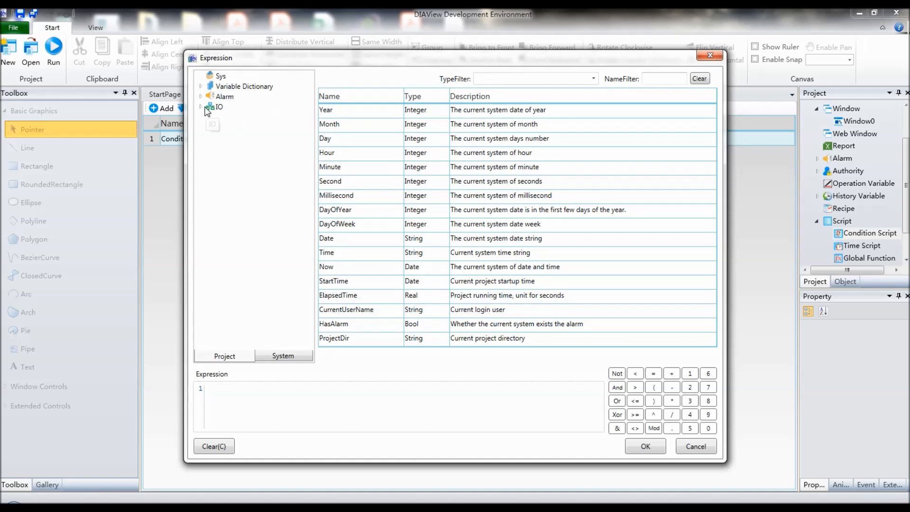
{"action": "left_click", "coordinate": [200, 107]}
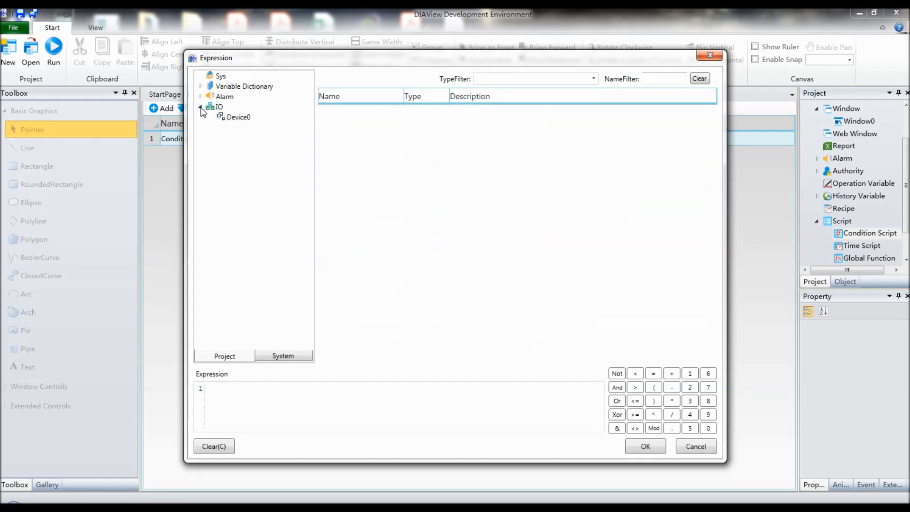
{"action": "double_click", "coordinate": [245, 121]}
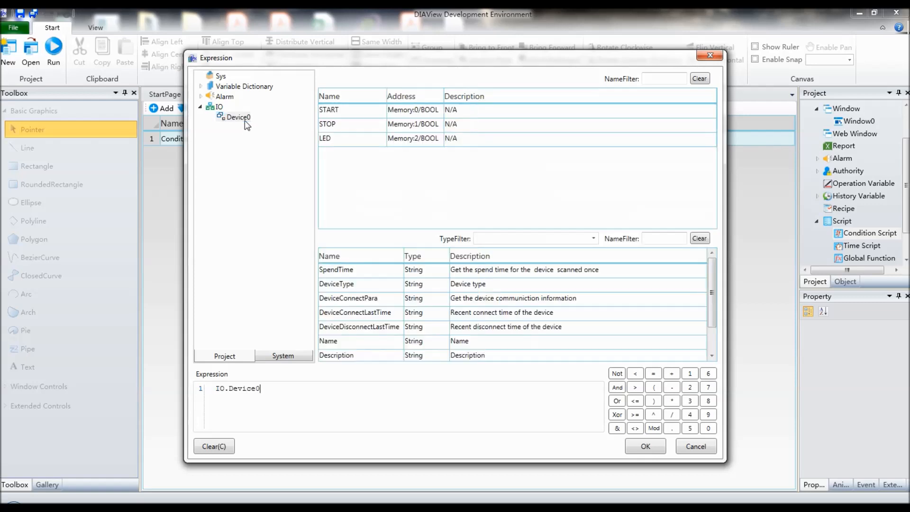
{"action": "left_click", "coordinate": [656, 451]}
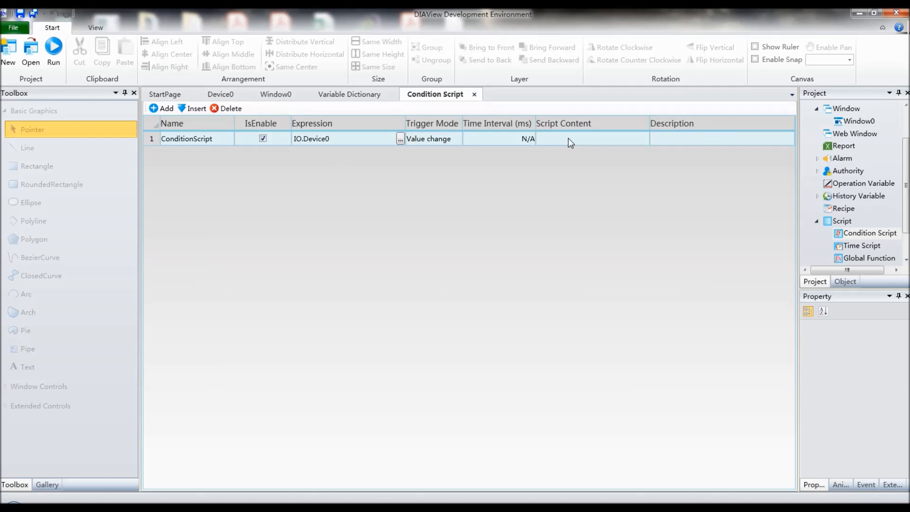
Step: Show the event list of the START button in Window0, with the property pane widened
{"action": "left_click", "coordinate": [260, 100]}
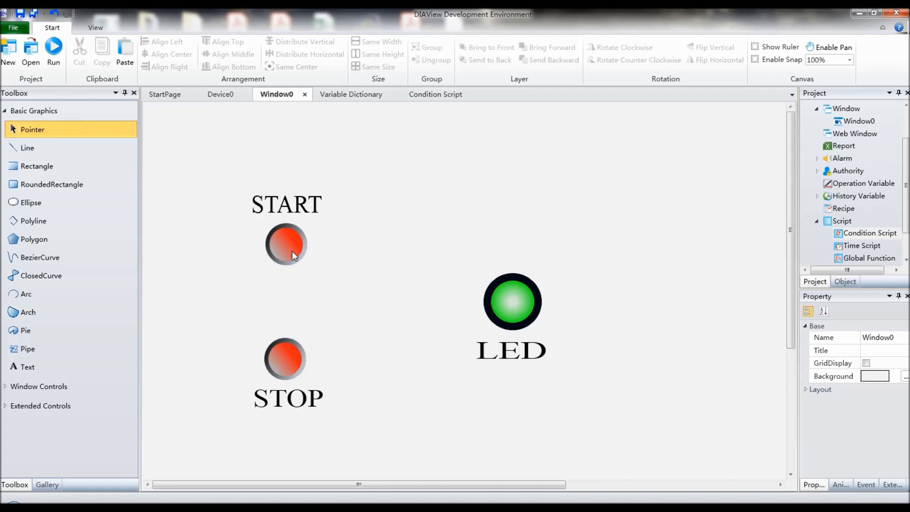
{"action": "left_click", "coordinate": [293, 252]}
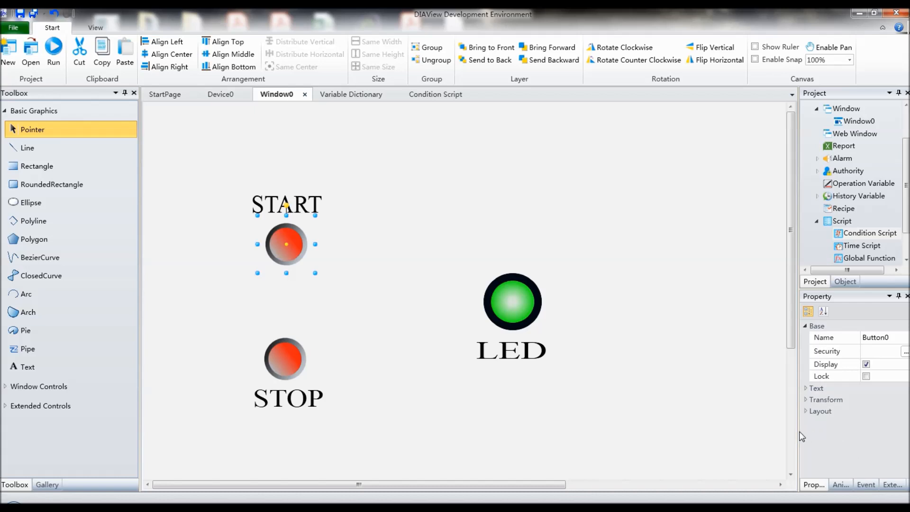
{"action": "left_click_drag", "start_coordinate": [798, 433], "coordinate": [743, 450]}
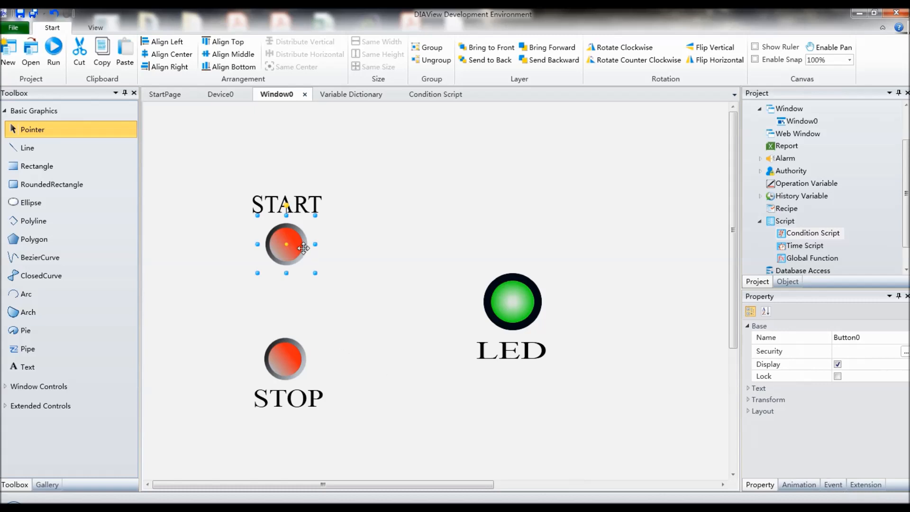
{"action": "left_click", "coordinate": [833, 484]}
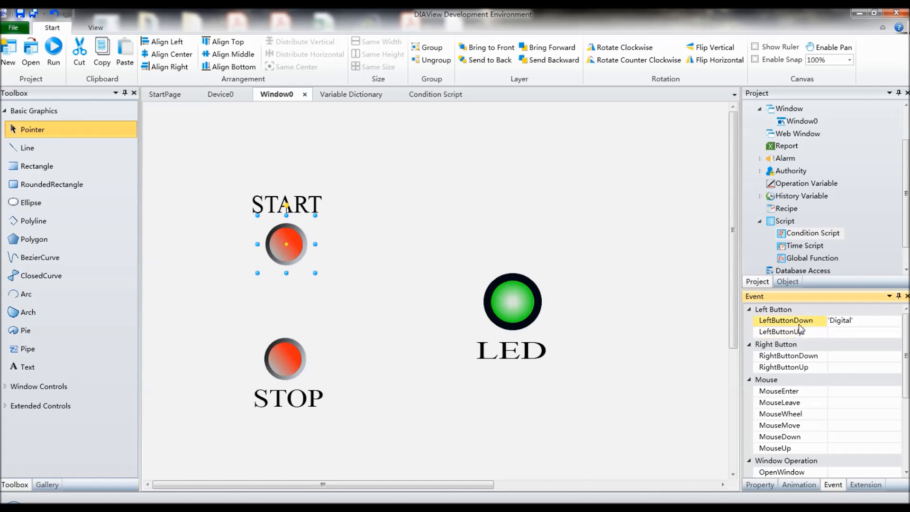
Step: Open the script of the START button's LeftButtonDown event and insert the variable Var.START before the 'Digital' comment
{"action": "mouse_move", "coordinate": [897, 325]}
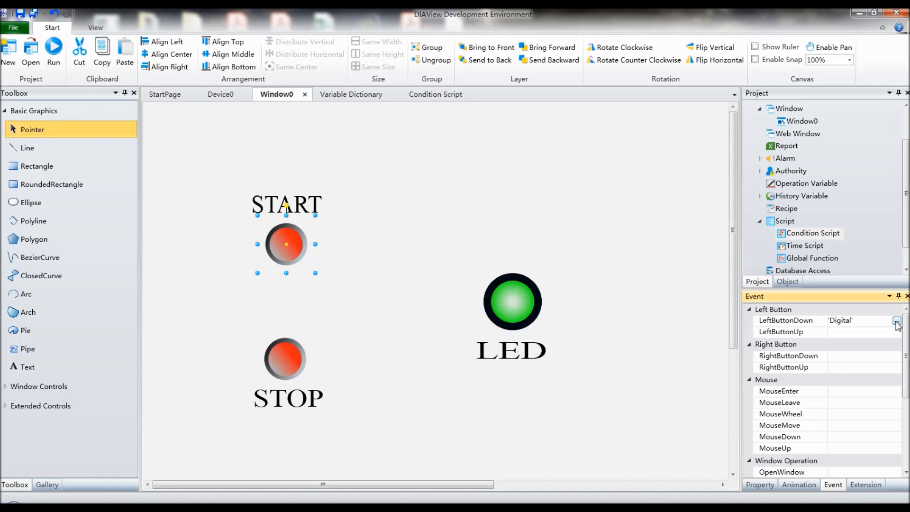
{"action": "left_click", "coordinate": [897, 321]}
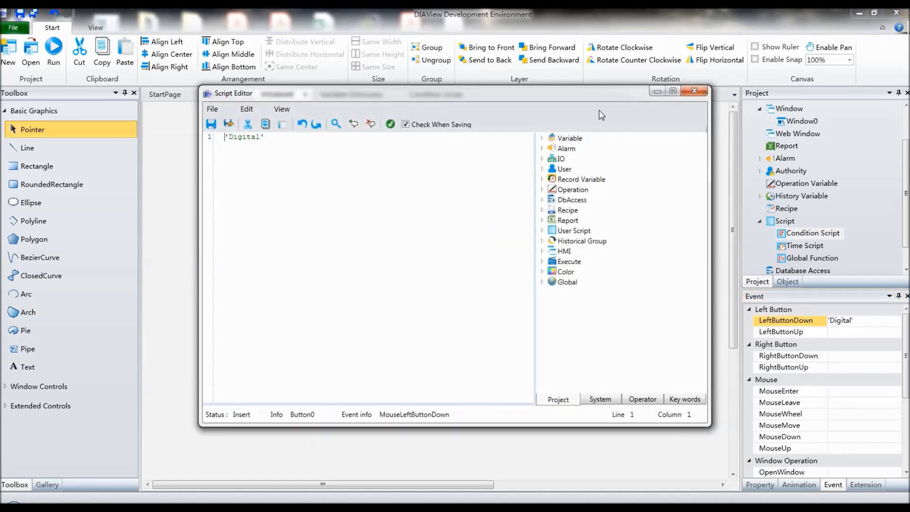
{"action": "left_click", "coordinate": [542, 137]}
{"action": "left_click", "coordinate": [552, 148]}
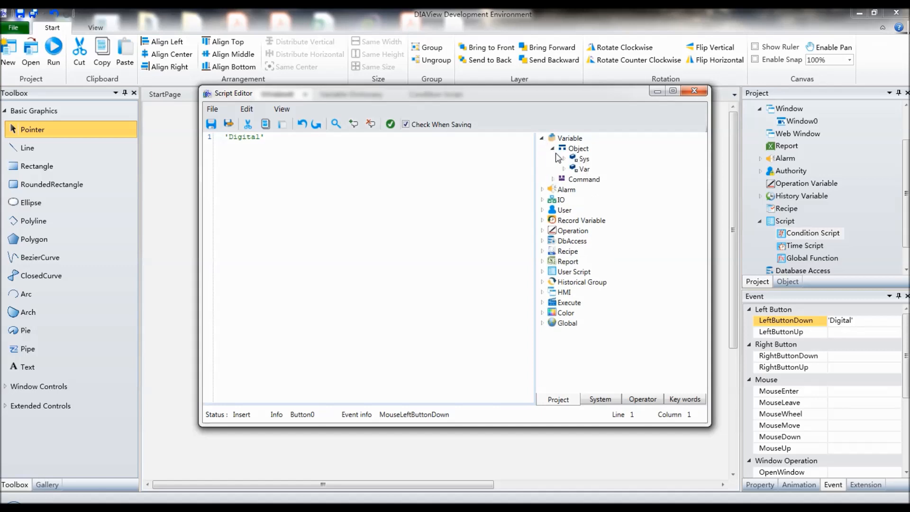
{"action": "left_click", "coordinate": [564, 170]}
{"action": "double_click", "coordinate": [603, 182]}
Step: Complete the LeftButtonDown statement as Var.START=TRUE, check that it compiles, and save and close the script
{"action": "type", "text": "=tr"}
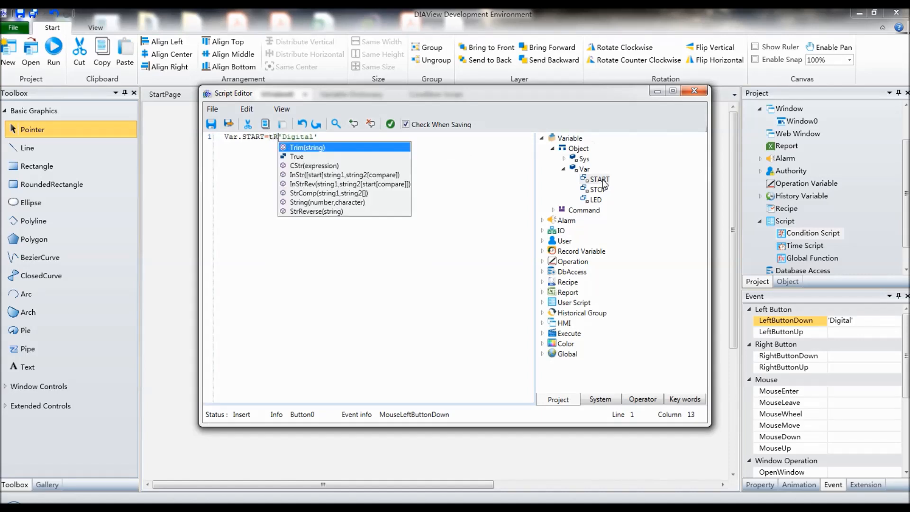
{"action": "key", "text": "BackSpace"}
{"action": "key", "text": "BackSpace"}
{"action": "type", "text": "TRU"}
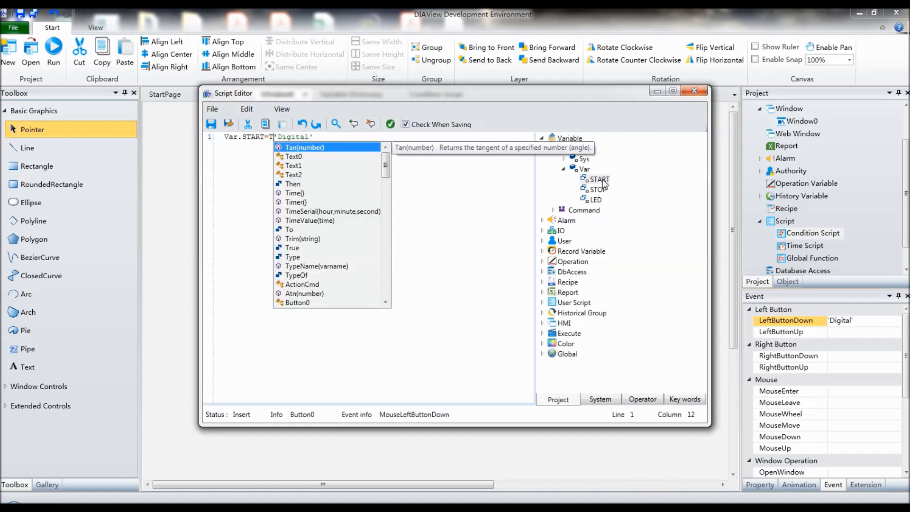
{"action": "type", "text": "E"}
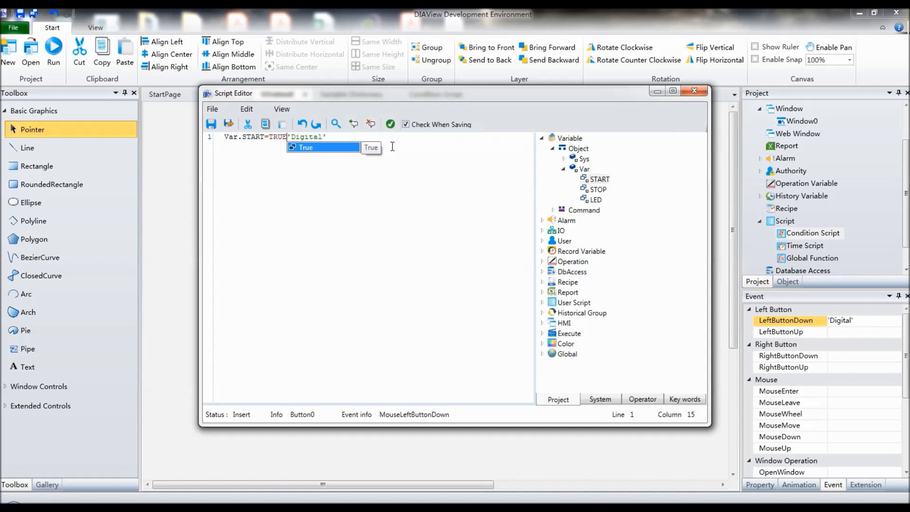
{"action": "left_click", "coordinate": [395, 126]}
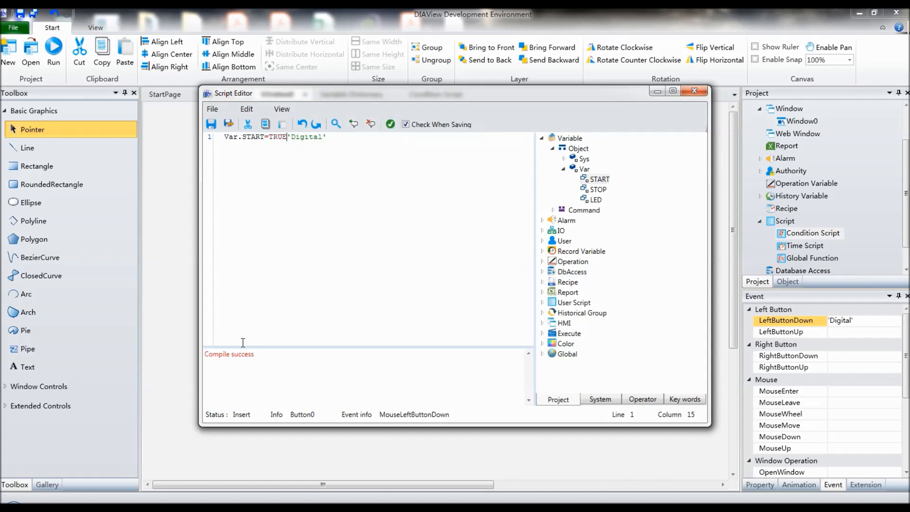
{"action": "left_click", "coordinate": [229, 124]}
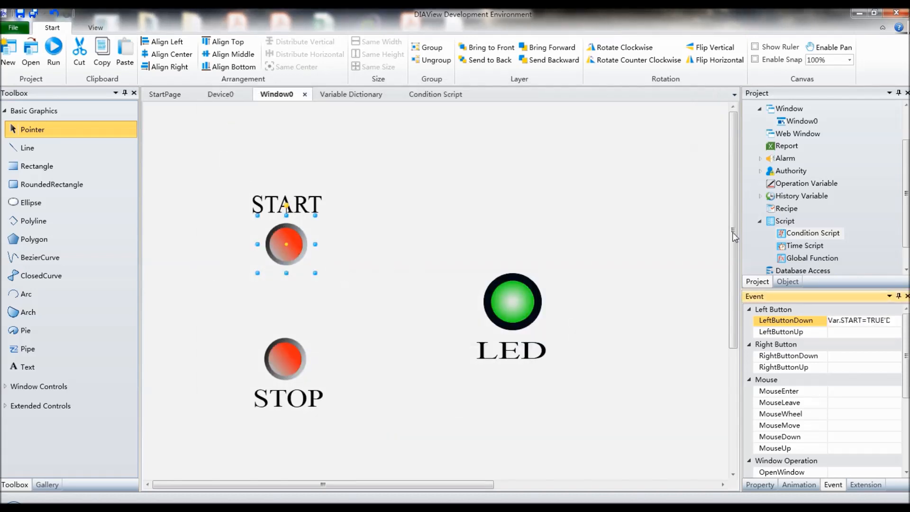
Step: Open the script of the START button's LeftButtonUp event and insert the variable Var.START
{"action": "left_click", "coordinate": [855, 338]}
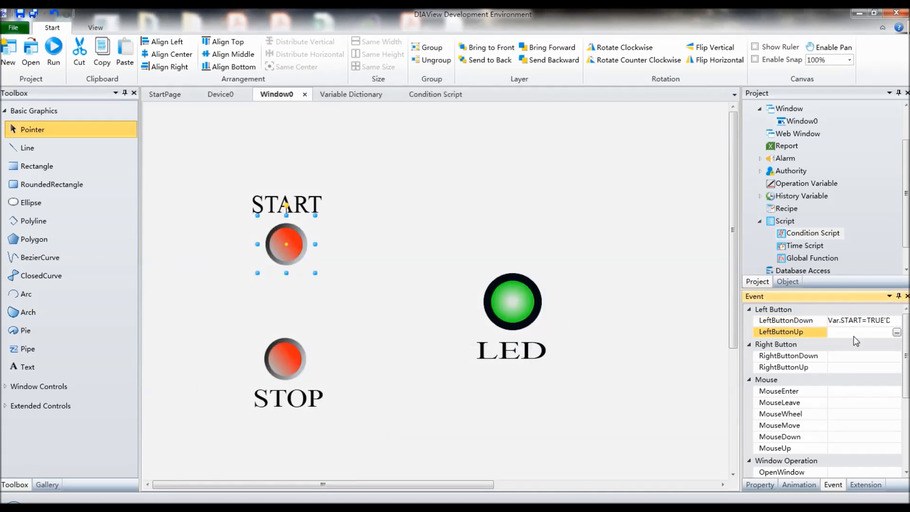
{"action": "left_click", "coordinate": [896, 333]}
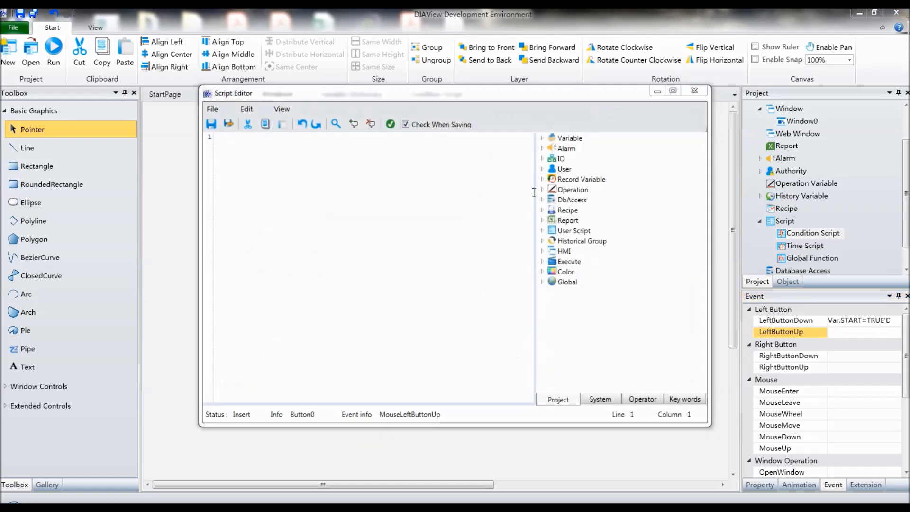
{"action": "left_click", "coordinate": [542, 138]}
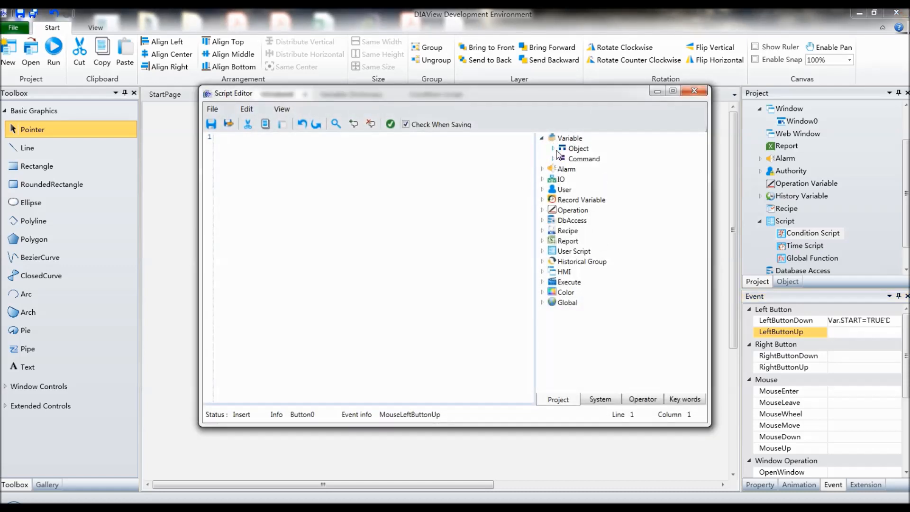
{"action": "left_click", "coordinate": [553, 149]}
{"action": "left_click", "coordinate": [564, 168]}
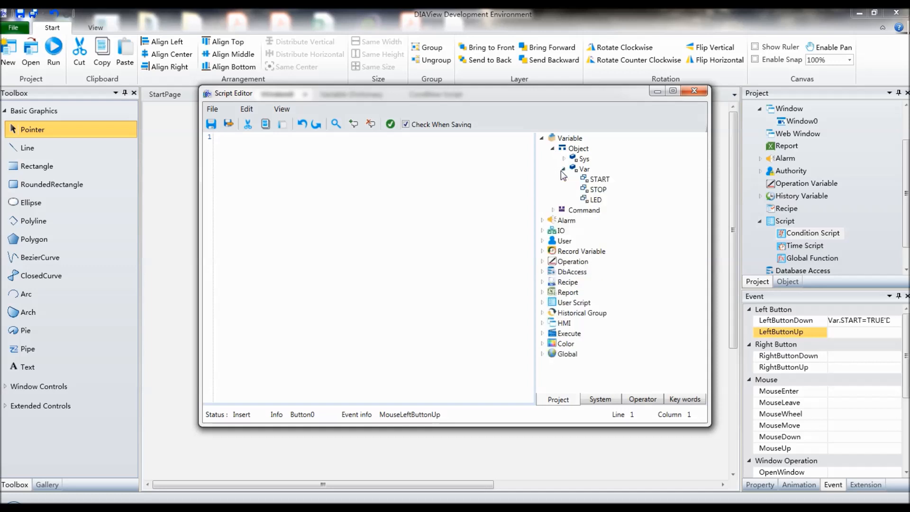
{"action": "double_click", "coordinate": [602, 179]}
Step: Complete the LeftButtonUp statement as Var.START=False, check that it compiles, and save and close the script
{"action": "type", "text": "=fALSE"}
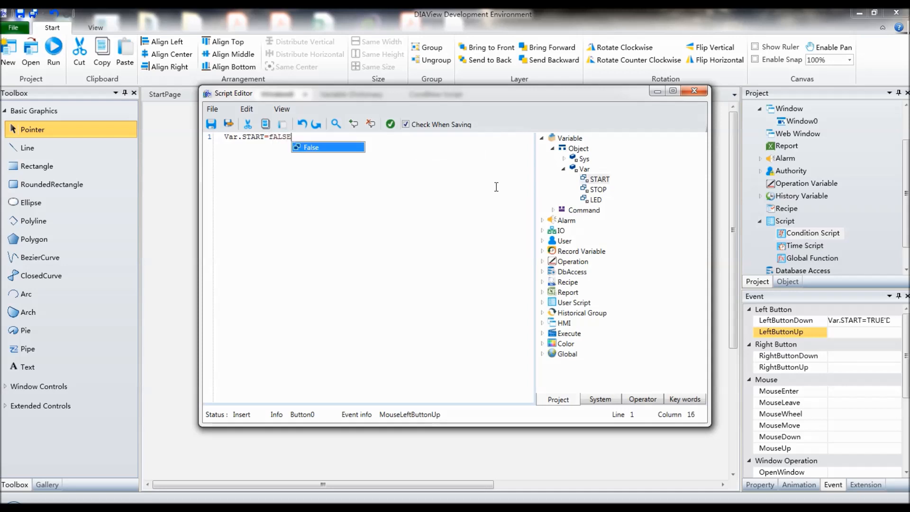
{"action": "key", "text": "BackSpace"}
{"action": "key", "text": "BackSpace"}
{"action": "key", "text": "BackSpace"}
{"action": "key", "text": "BackSpace"}
{"action": "type", "text": "FALSE"}
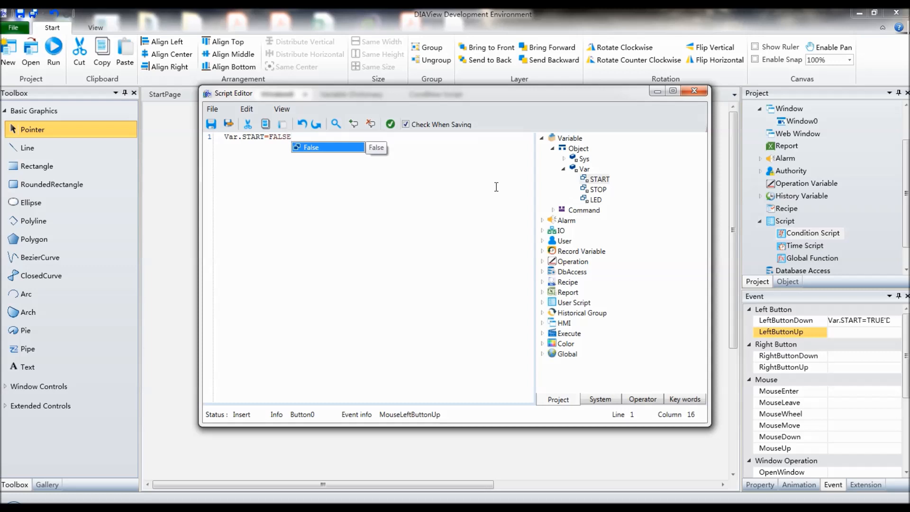
{"action": "left_click", "coordinate": [327, 144]}
{"action": "left_click", "coordinate": [390, 124]}
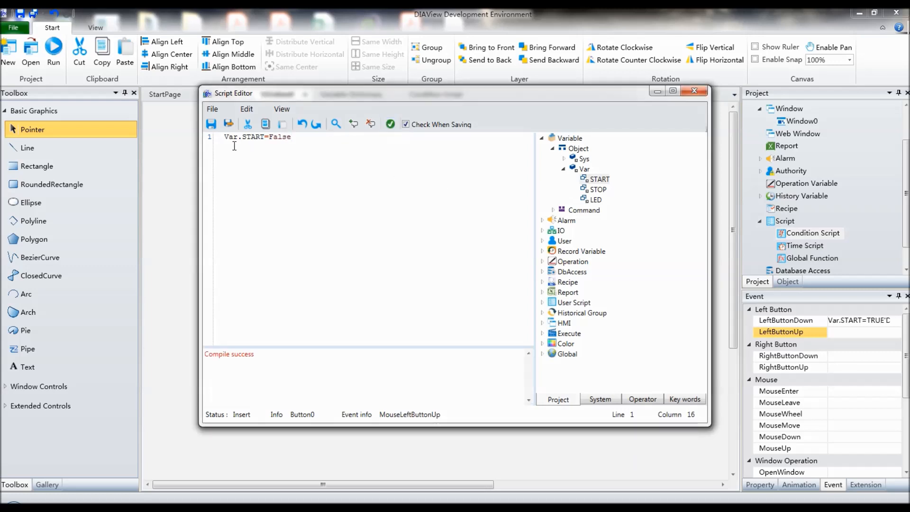
{"action": "left_click", "coordinate": [230, 124]}
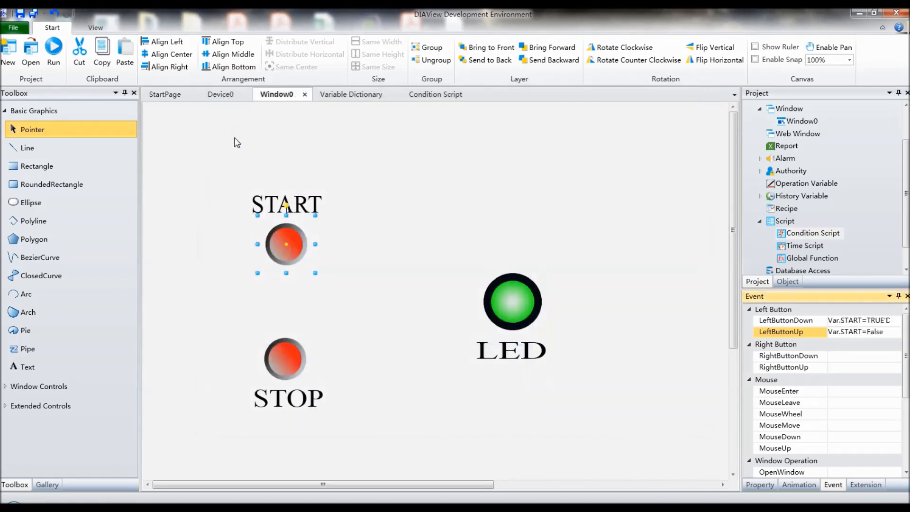
Step: Script the STOP button's LeftButtonDown event as Var.STOP=TRUE before the 'Digital' comment, check that it compiles, and save it
{"action": "left_click", "coordinate": [355, 257]}
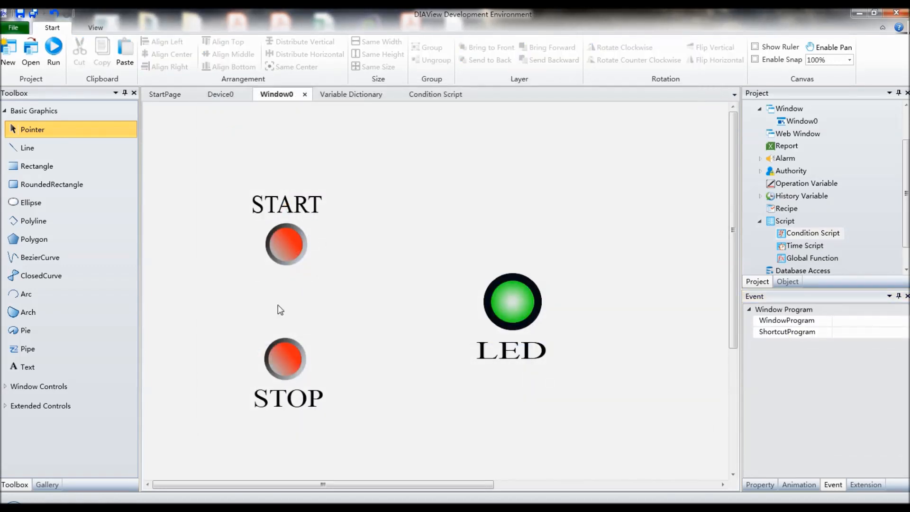
{"action": "left_click", "coordinate": [285, 362]}
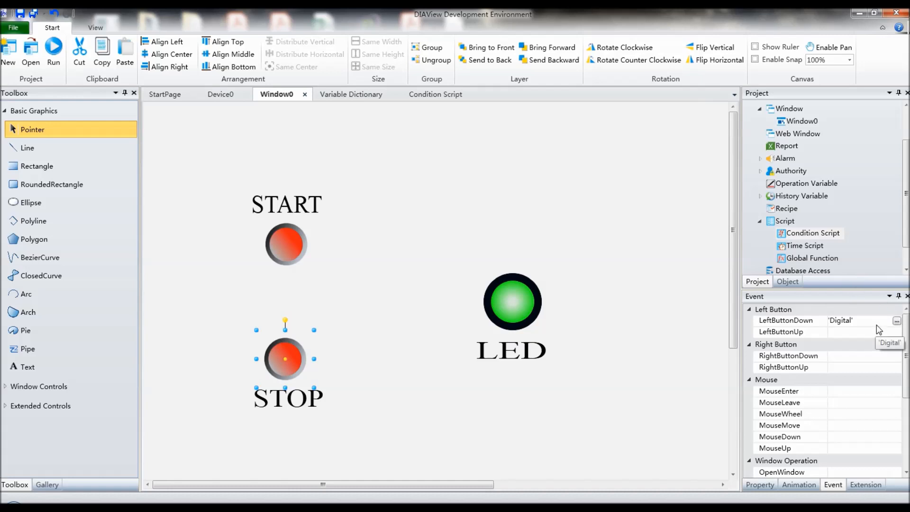
{"action": "left_click", "coordinate": [897, 321]}
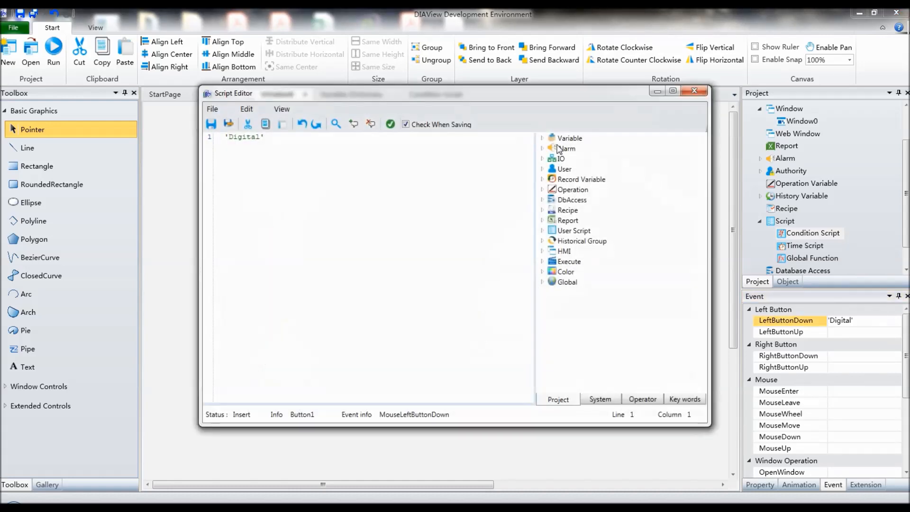
{"action": "left_click", "coordinate": [542, 138]}
{"action": "left_click", "coordinate": [553, 148]}
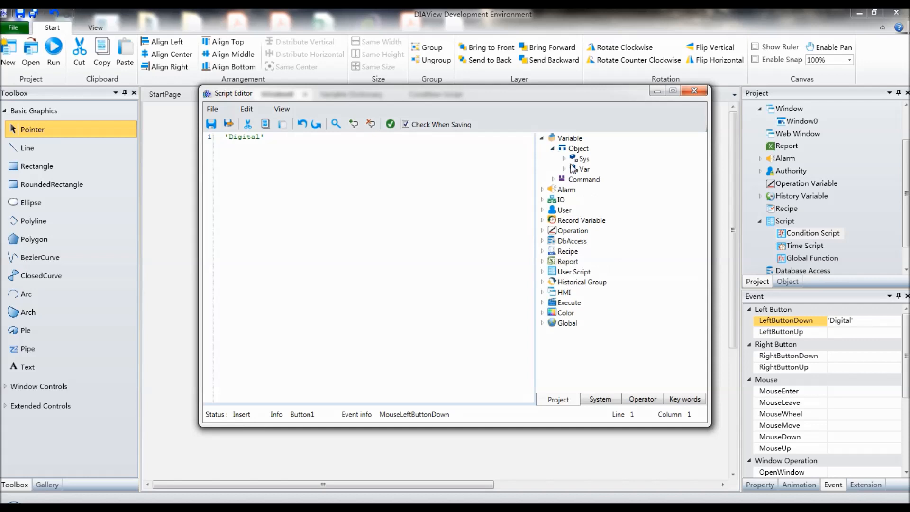
{"action": "left_click", "coordinate": [564, 169]}
{"action": "double_click", "coordinate": [595, 191]}
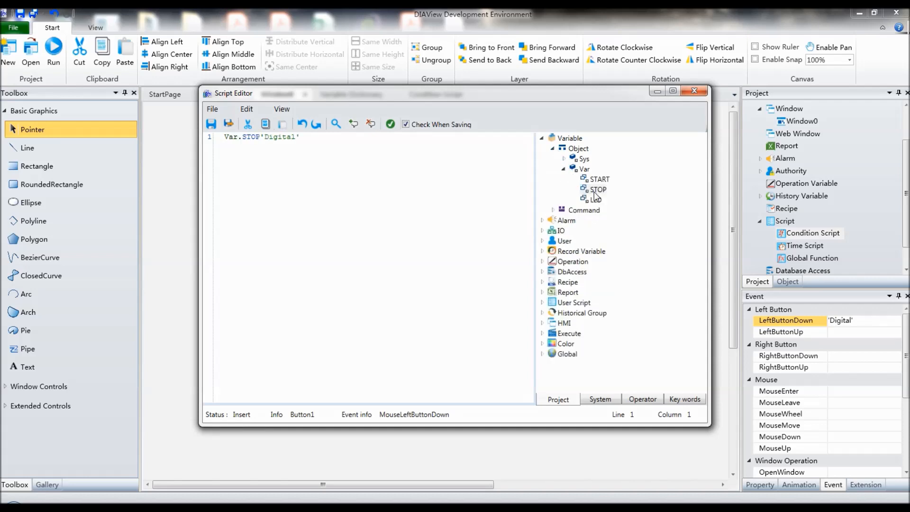
{"action": "type", "text": "=TRUE"}
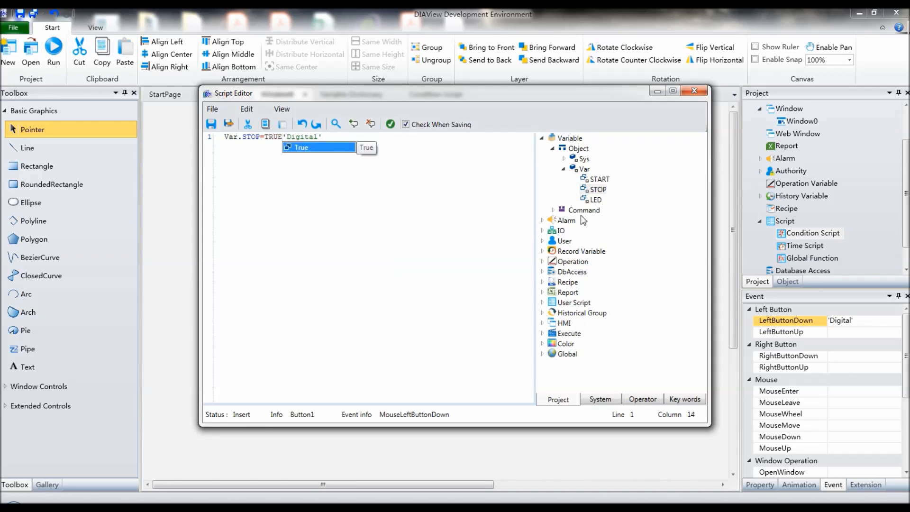
{"action": "left_click", "coordinate": [391, 124]}
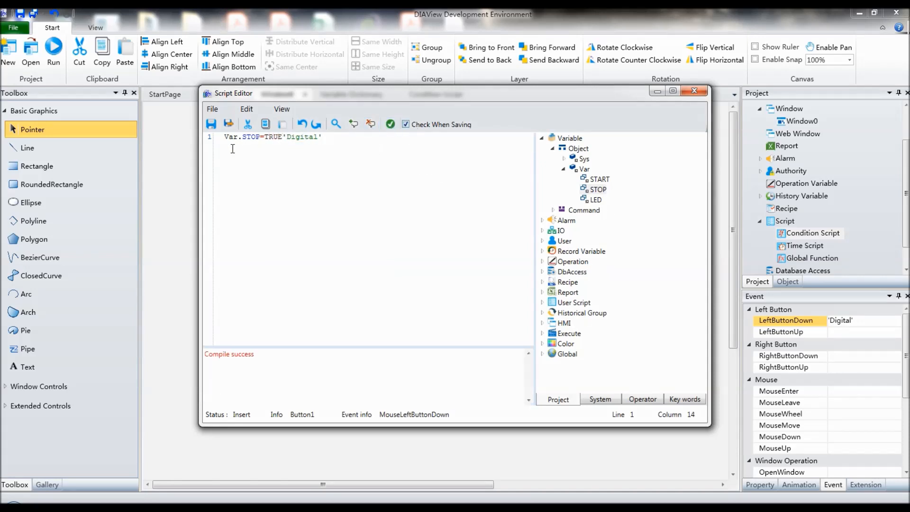
{"action": "left_click", "coordinate": [228, 123]}
Step: Open the script of the STOP button's LeftButtonUp event and insert the variable Var.STOP from the variable objects
{"action": "left_click", "coordinate": [896, 333]}
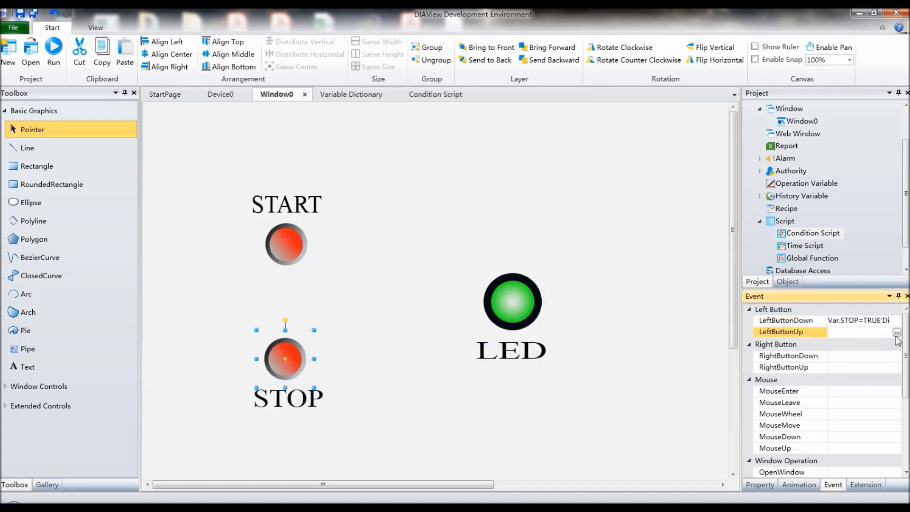
{"action": "left_click", "coordinate": [896, 332]}
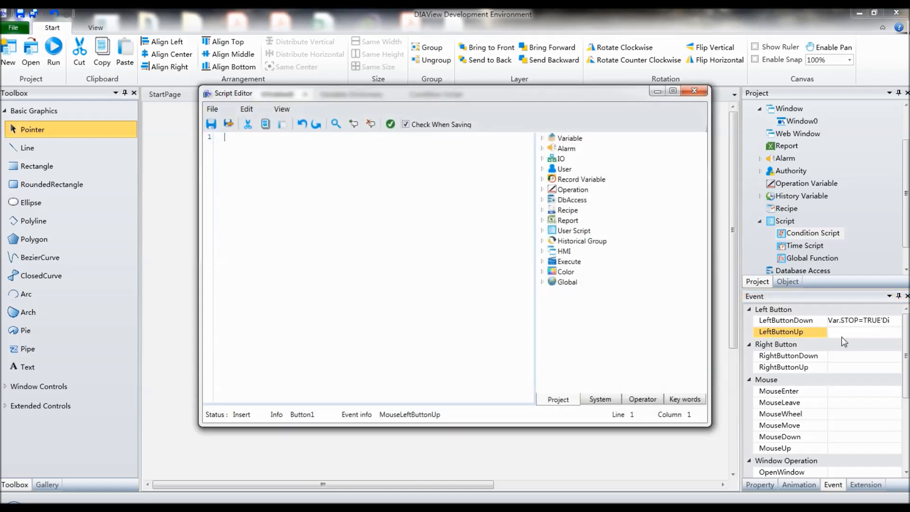
{"action": "left_click", "coordinate": [542, 138]}
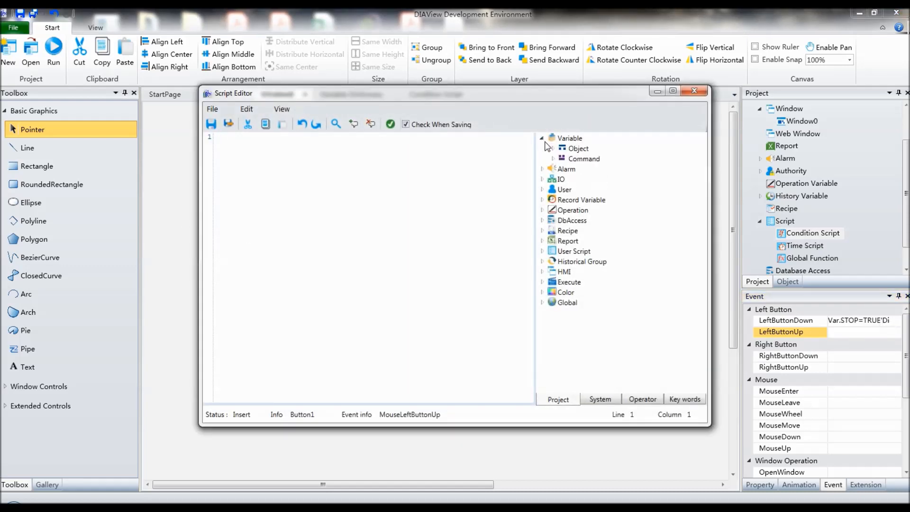
{"action": "left_click", "coordinate": [552, 148]}
{"action": "left_click", "coordinate": [563, 159]}
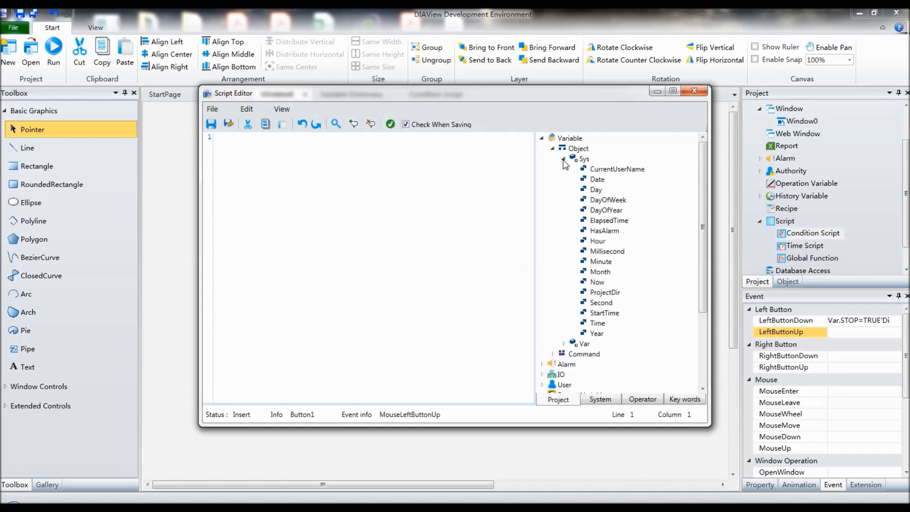
{"action": "left_click", "coordinate": [563, 161]}
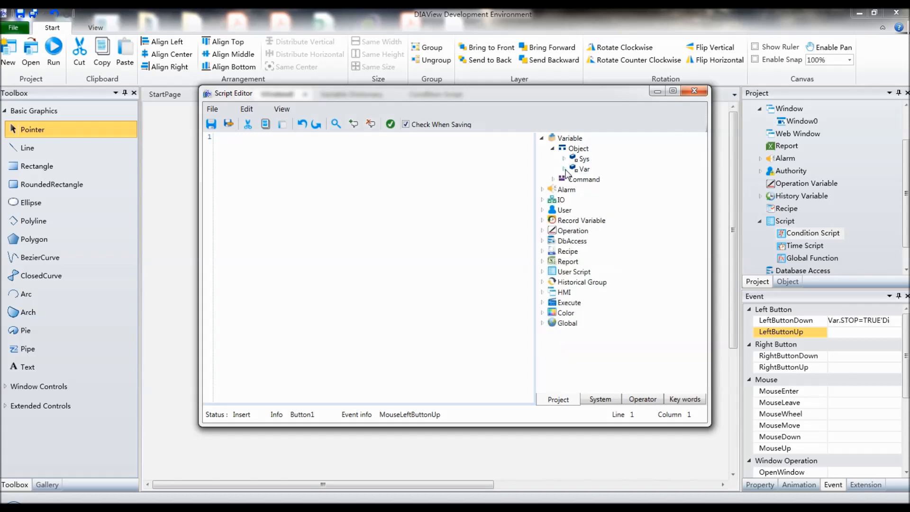
{"action": "left_click", "coordinate": [564, 169]}
{"action": "left_click", "coordinate": [595, 190]}
{"action": "double_click", "coordinate": [595, 190]}
Step: Complete the LeftButtonUp statement as Var.STOP=FALSE, check that it compiles, save and close the script, and deselect the button
{"action": "type", "text": "=FALSE"}
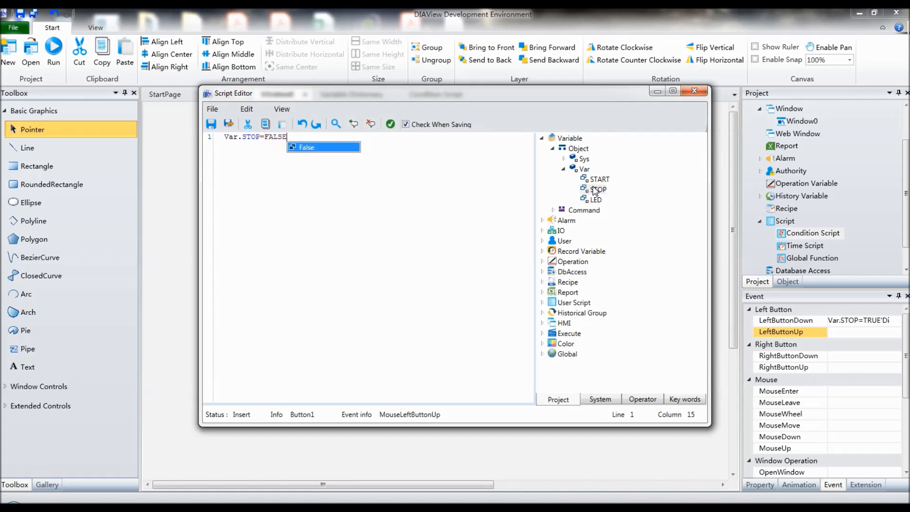
{"action": "left_click", "coordinate": [390, 124]}
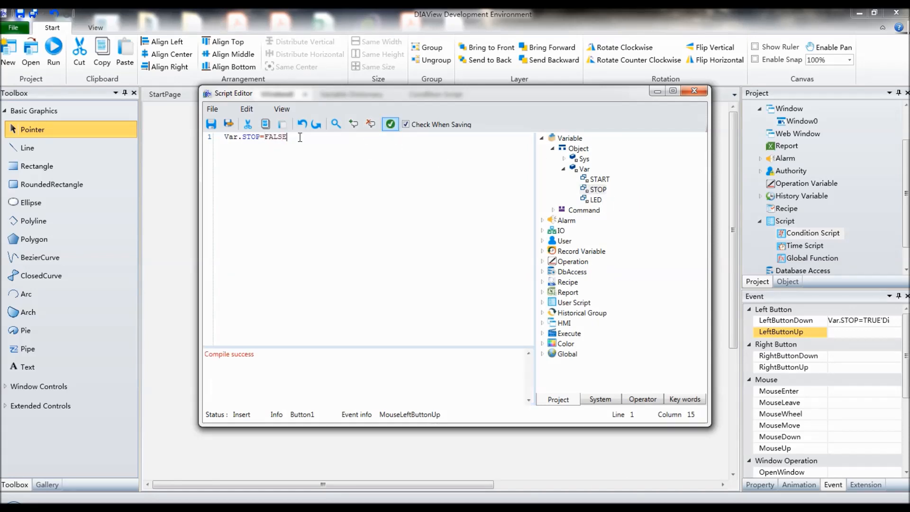
{"action": "left_click", "coordinate": [229, 124]}
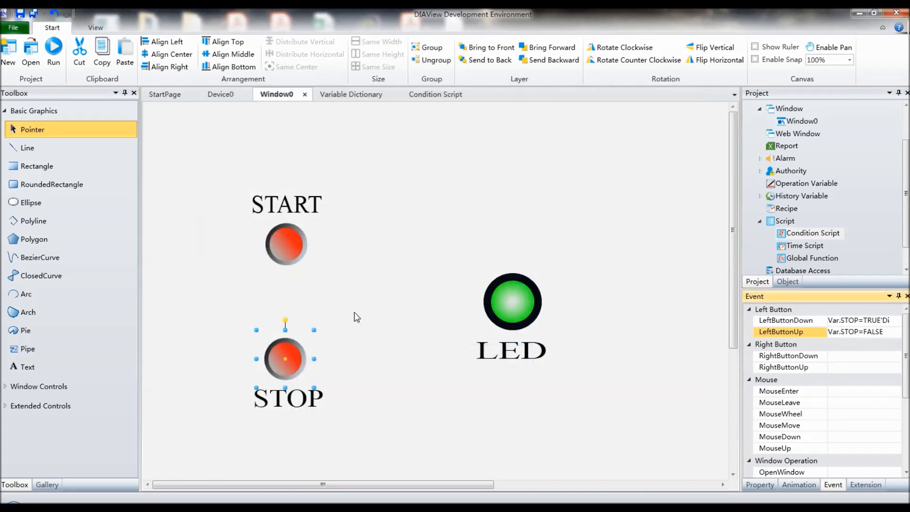
{"action": "left_click", "coordinate": [498, 400]}
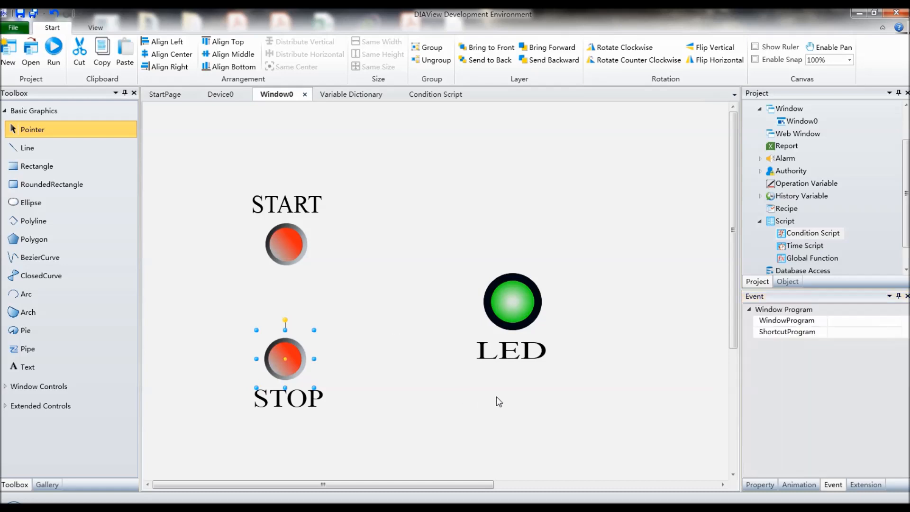
Step: Select the green LED lamp and open its LightColor-Brush child animation for editing
{"action": "left_click", "coordinate": [529, 306]}
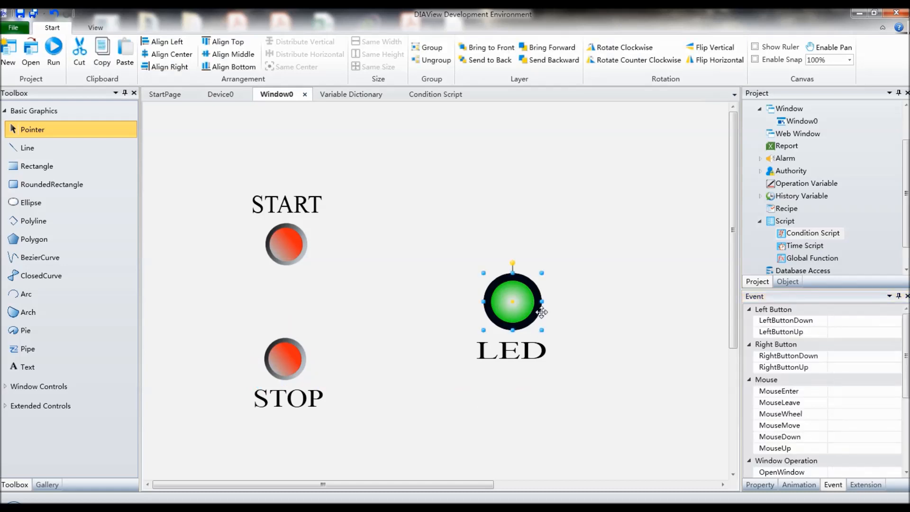
{"action": "left_click", "coordinate": [799, 485]}
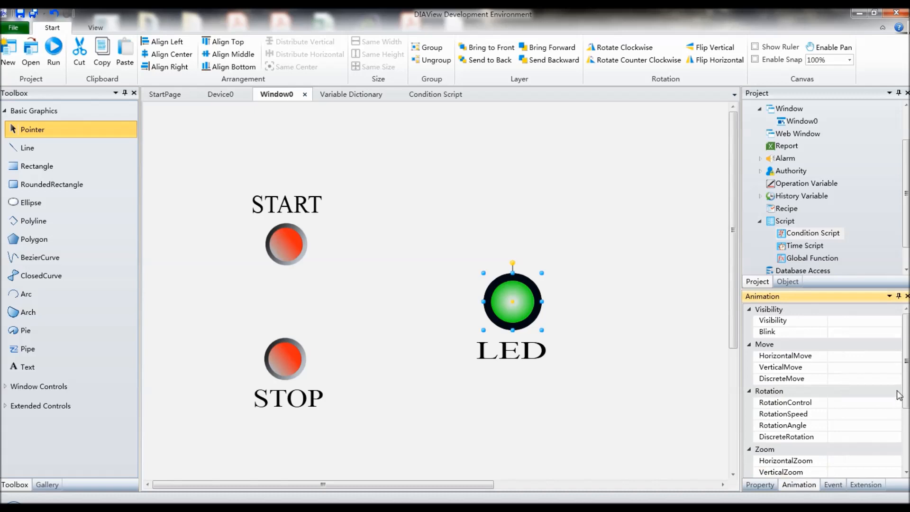
{"action": "left_click_drag", "start_coordinate": [907, 385], "coordinate": [907, 449]}
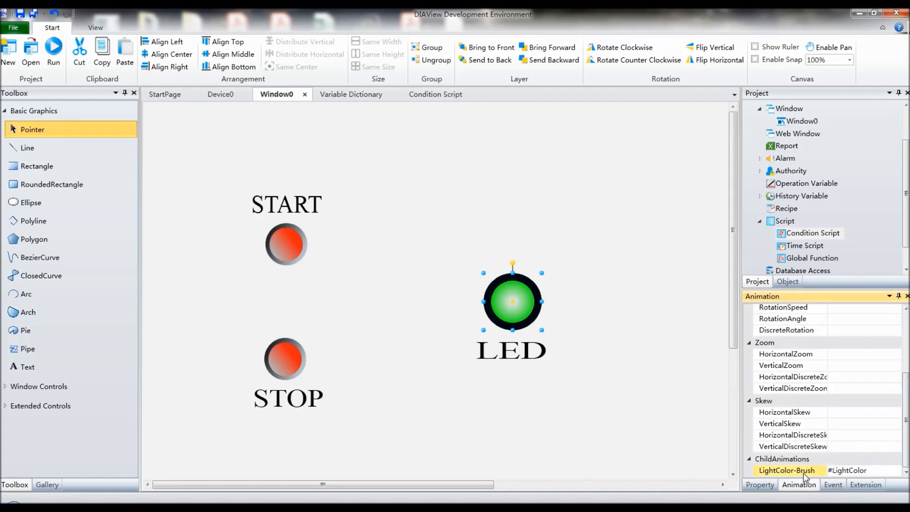
{"action": "mouse_move", "coordinate": [897, 470]}
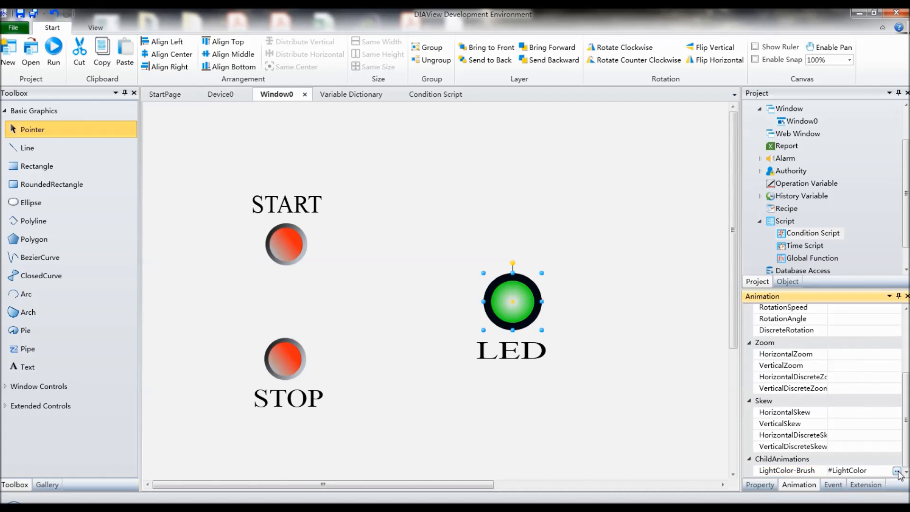
{"action": "left_click", "coordinate": [897, 470]}
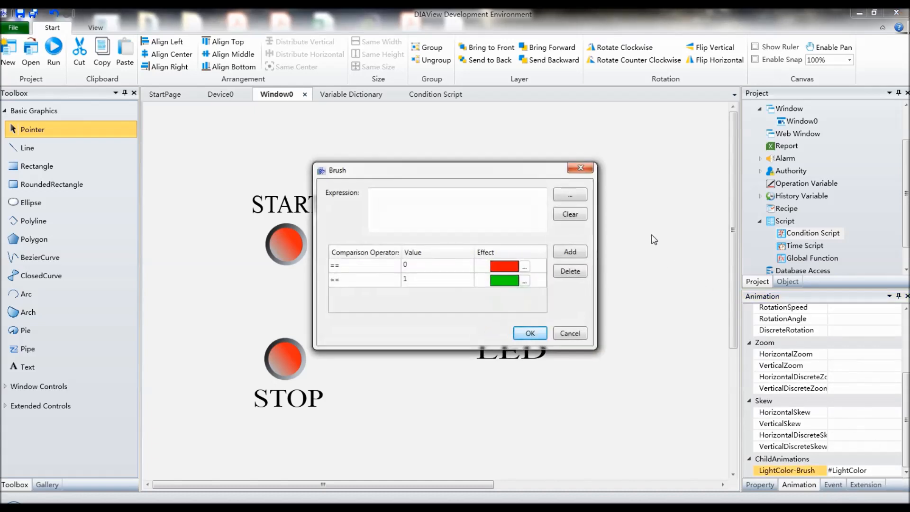
Step: Set the brush expression to Var.LED from the variable dictionary, keep the red and green effects, and apply the animation
{"action": "left_click", "coordinate": [578, 198]}
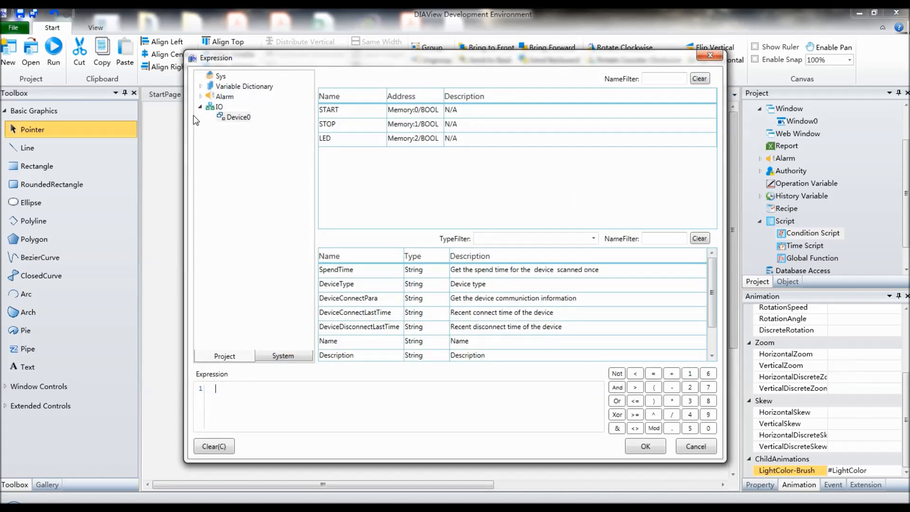
{"action": "left_click", "coordinate": [200, 86]}
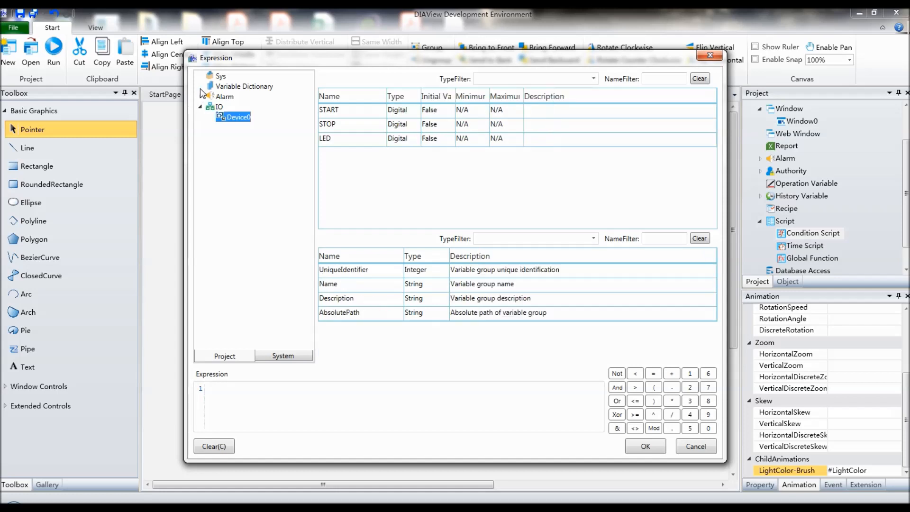
{"action": "left_click", "coordinate": [337, 139]}
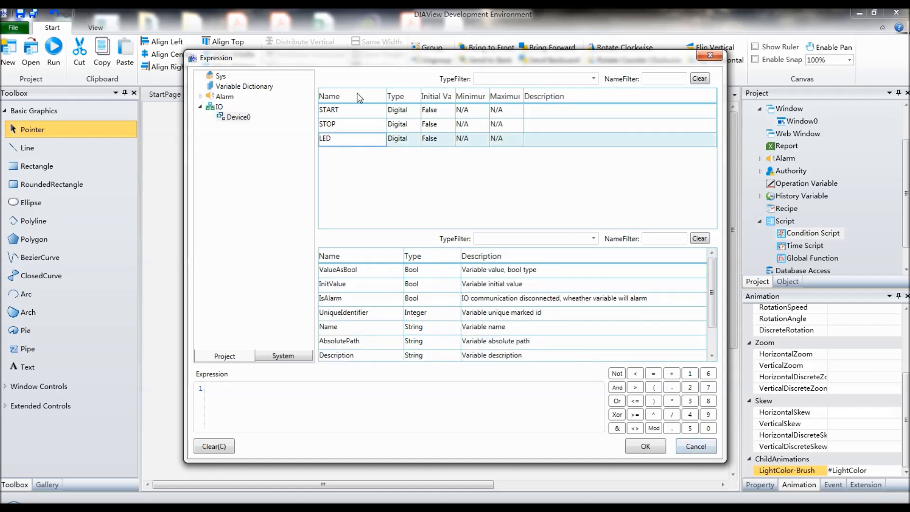
{"action": "double_click", "coordinate": [344, 144]}
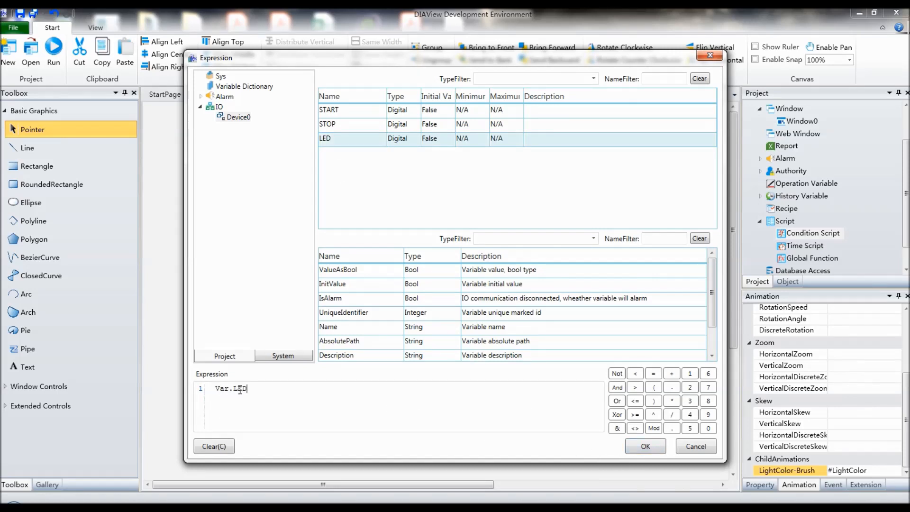
{"action": "left_click", "coordinate": [653, 448]}
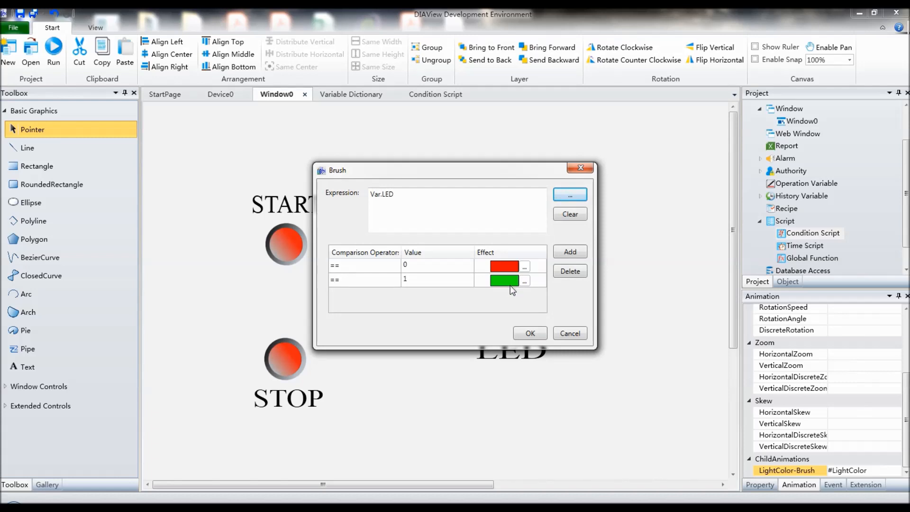
{"action": "left_click", "coordinate": [530, 333]}
{"action": "left_click", "coordinate": [576, 357]}
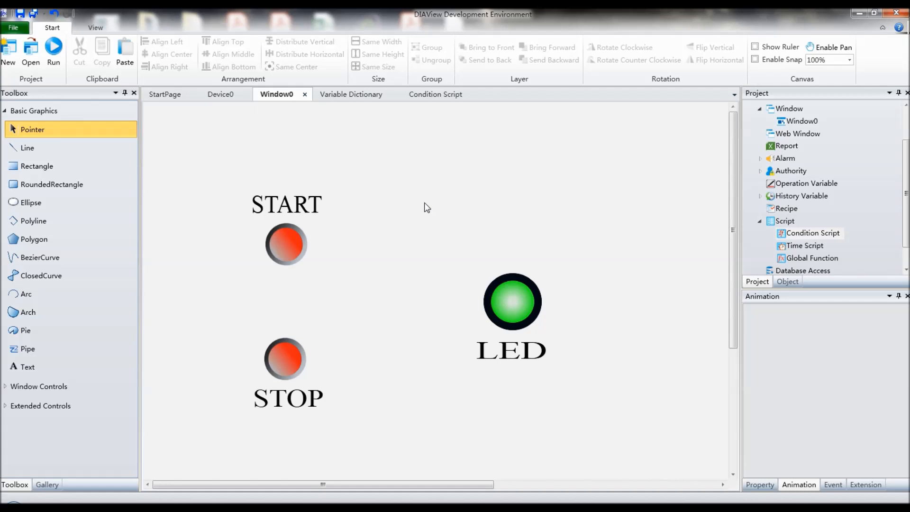
Step: Open the script content of the ConditionScript entry in the condition script list
{"action": "left_click", "coordinate": [443, 96]}
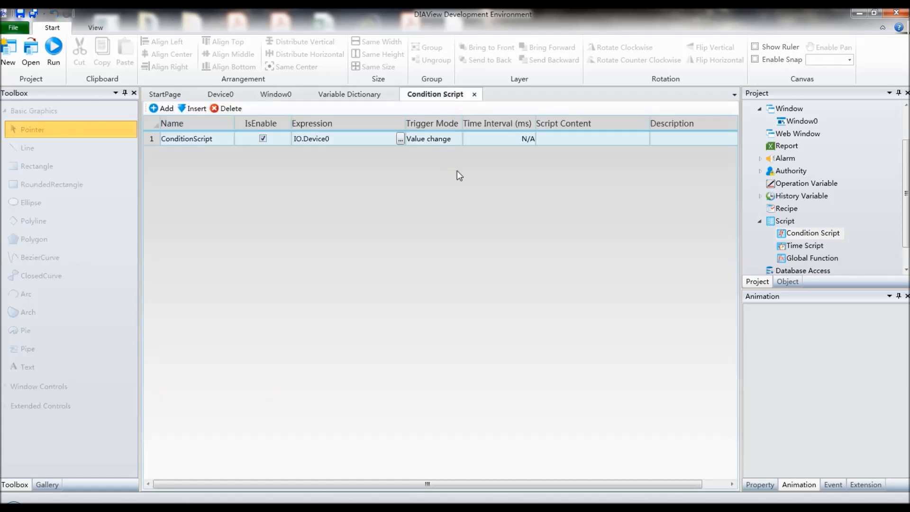
{"action": "left_click", "coordinate": [564, 140]}
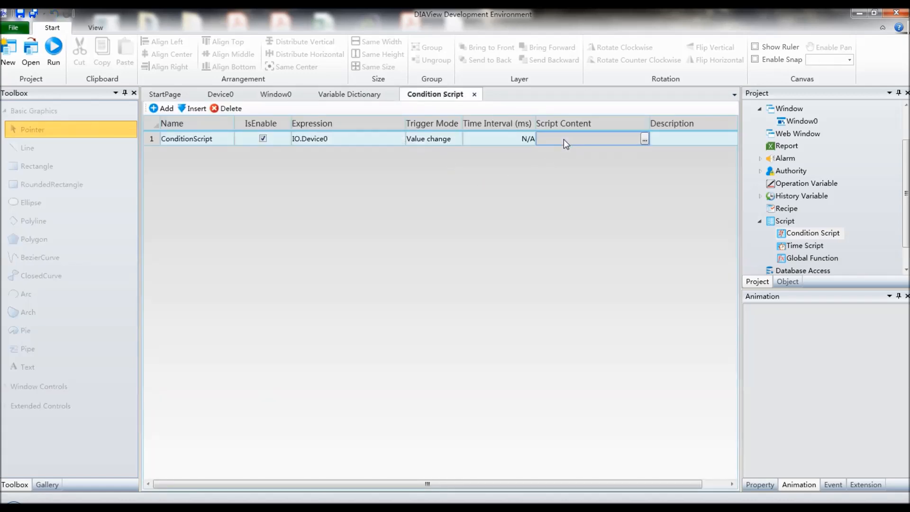
{"action": "left_click", "coordinate": [645, 138]}
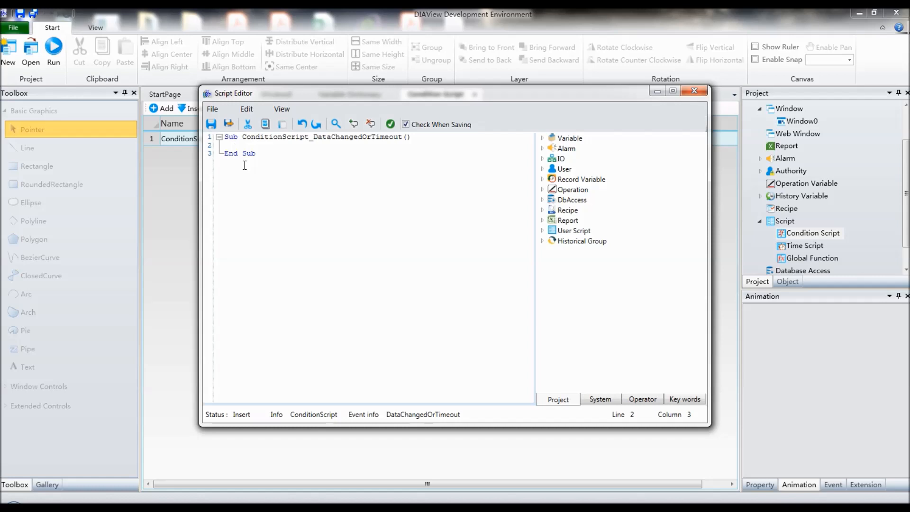
Step: Write the line IF VAR.START=TRUE Then inside the ConditionScript_DataChangedOrTimeout sub
{"action": "type", "text": "IF "}
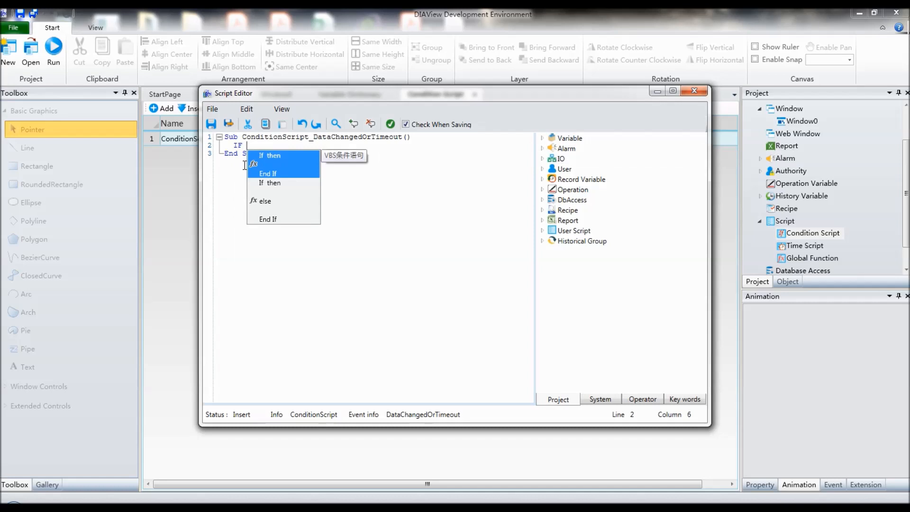
{"action": "type", "text": "VAR.ST"}
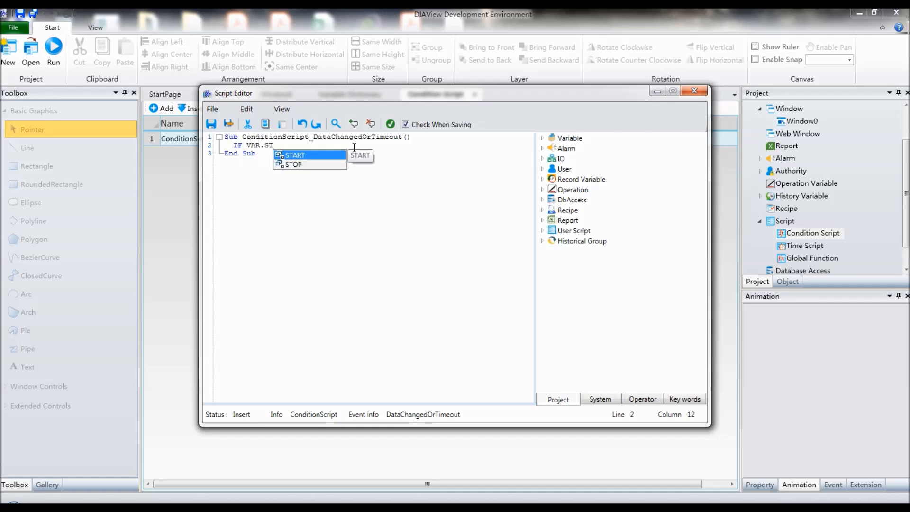
{"action": "double_click", "coordinate": [293, 154]}
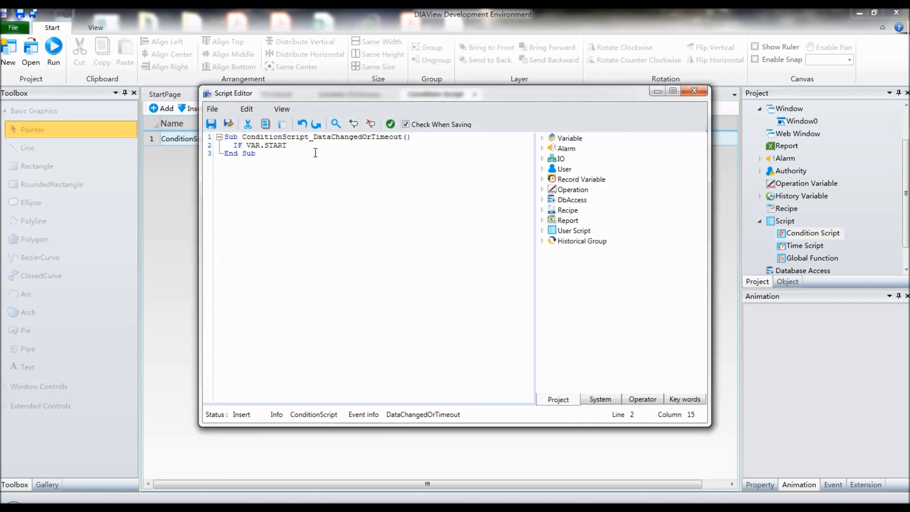
{"action": "type", "text": "=TRUE Then"}
Step: Add the statement VAR.LED=True under the START condition and close the block with End if
{"action": "key", "text": "Return"}
{"action": "type", "text": "VAR.L"}
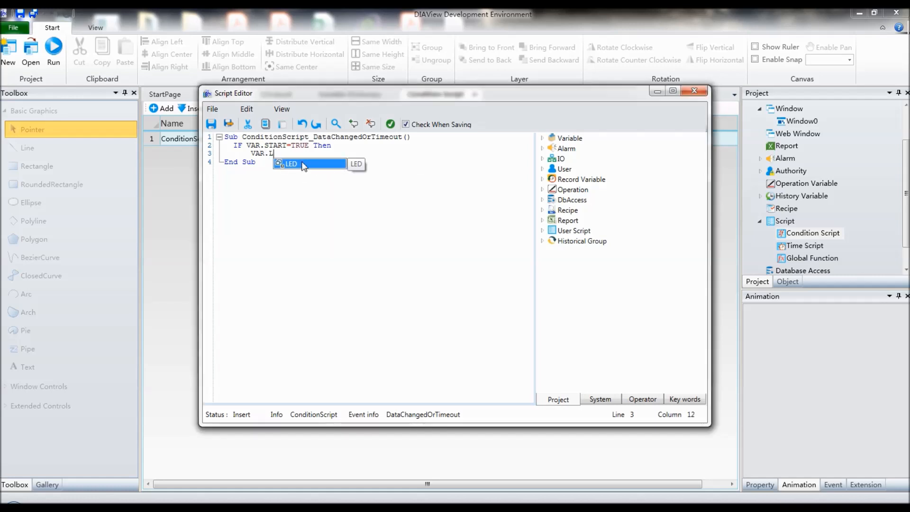
{"action": "double_click", "coordinate": [303, 163]}
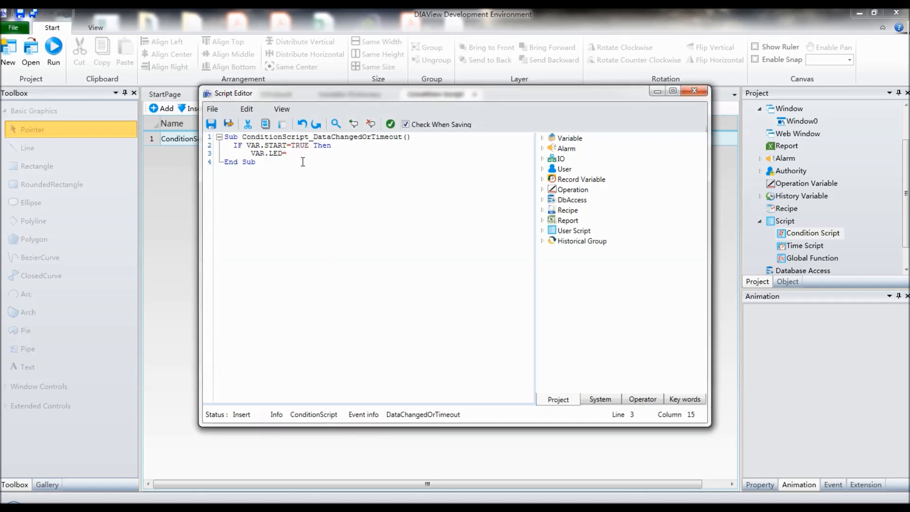
{"action": "type", "text": "TRUE"}
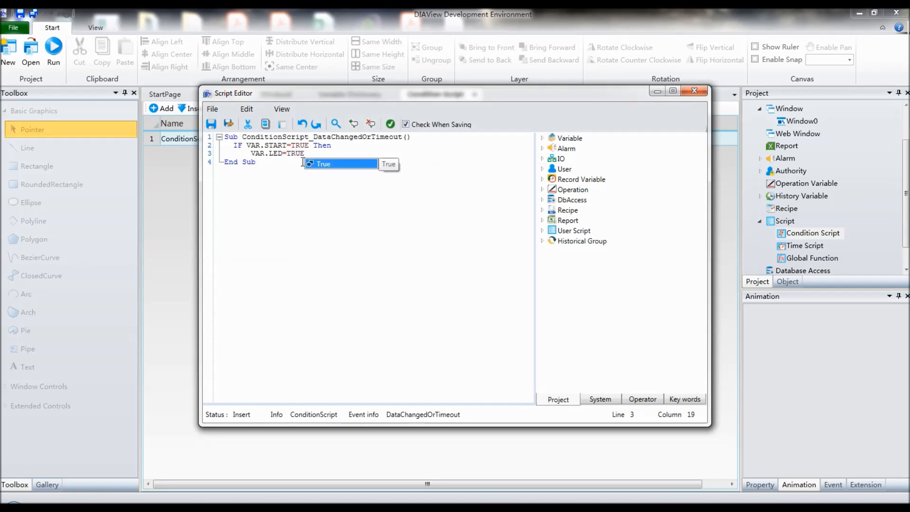
{"action": "key", "text": "Return"}
{"action": "key", "text": "Return"}
{"action": "type", "text": "END"}
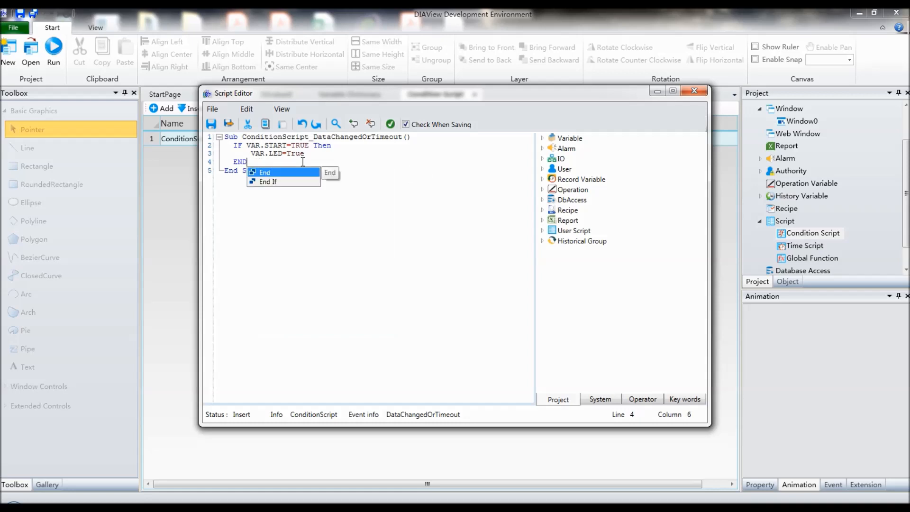
{"action": "type", "text": "IF"}
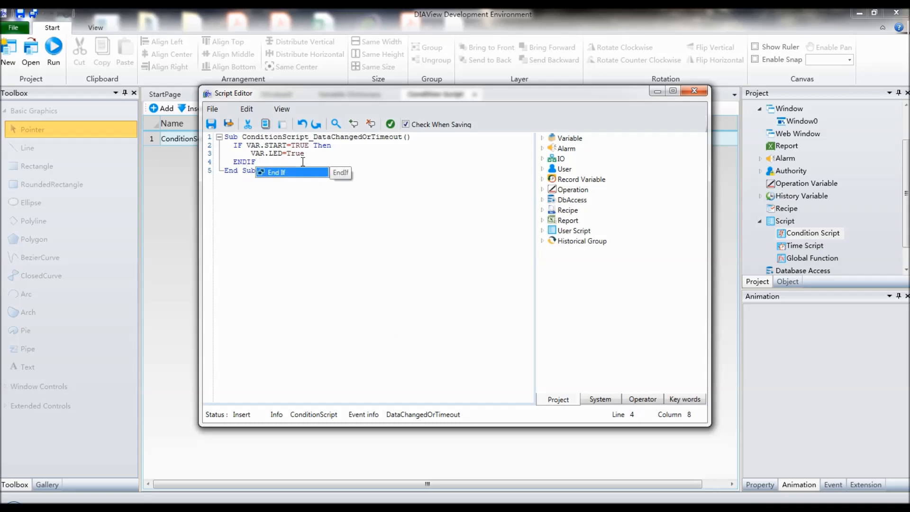
{"action": "key", "text": "Return"}
Step: Write the line IF VAR.STOP=TRUE Then below the START condition block in the ConditionScript_DataChangedOrTimeout sub
{"action": "key", "text": "Return"}
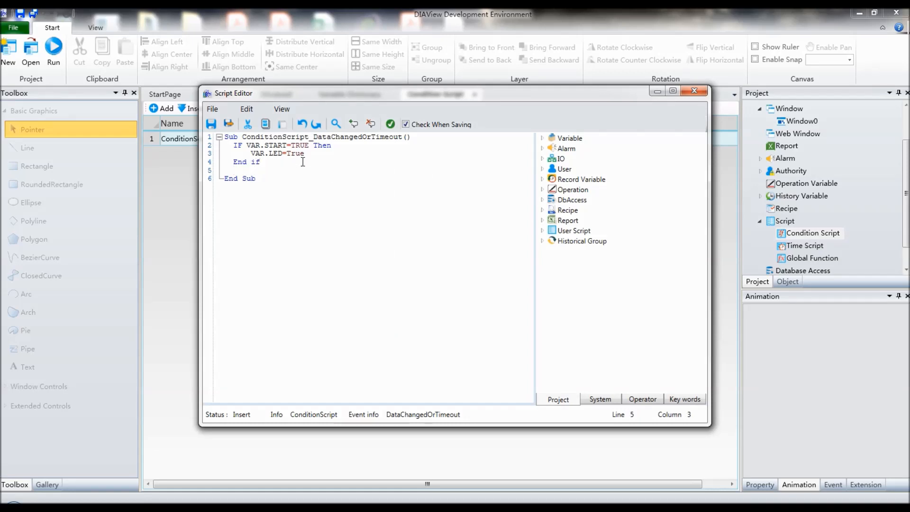
{"action": "key", "text": "Return"}
{"action": "type", "text": "IF A"}
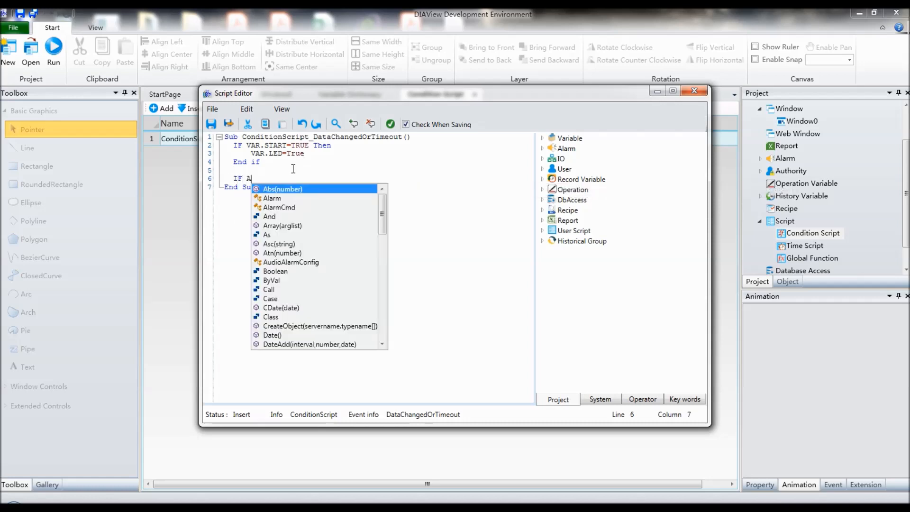
{"action": "key", "text": "BackSpace"}
{"action": "type", "text": "VAR"}
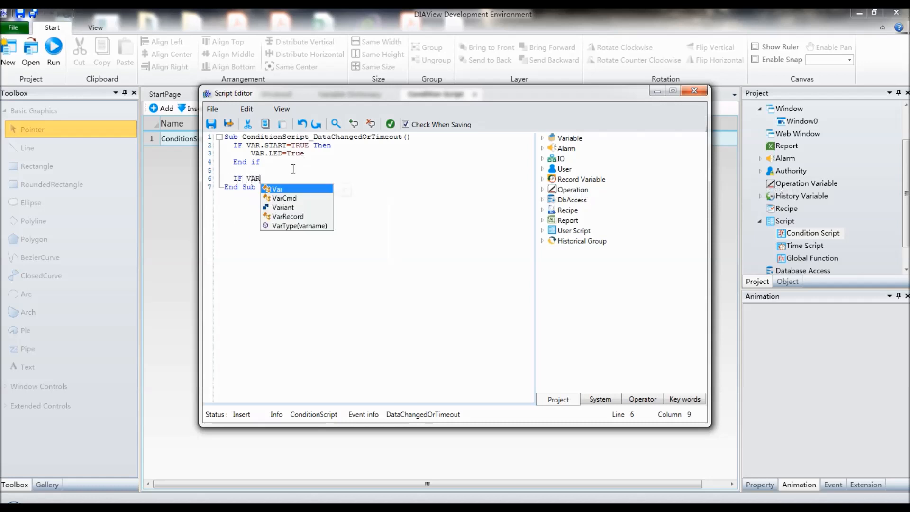
{"action": "type", "text": ".STO"}
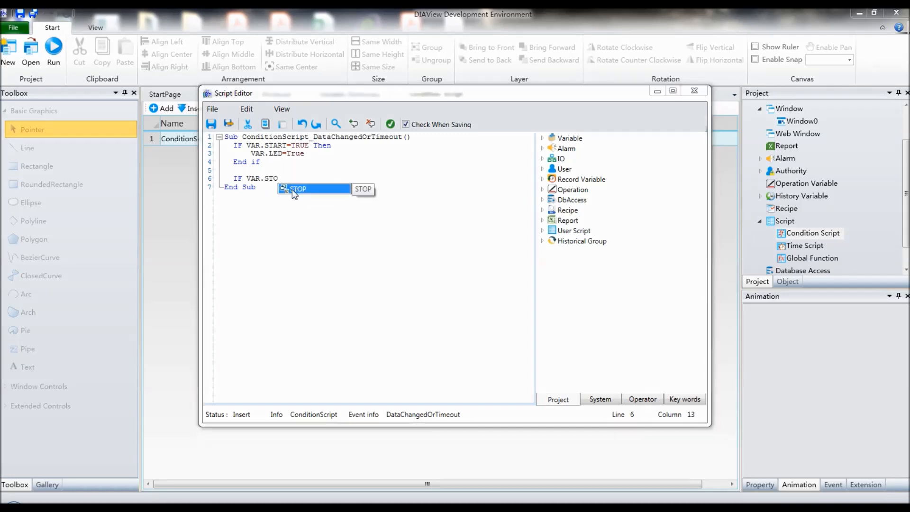
{"action": "double_click", "coordinate": [292, 189]}
{"action": "type", "text": "T"}
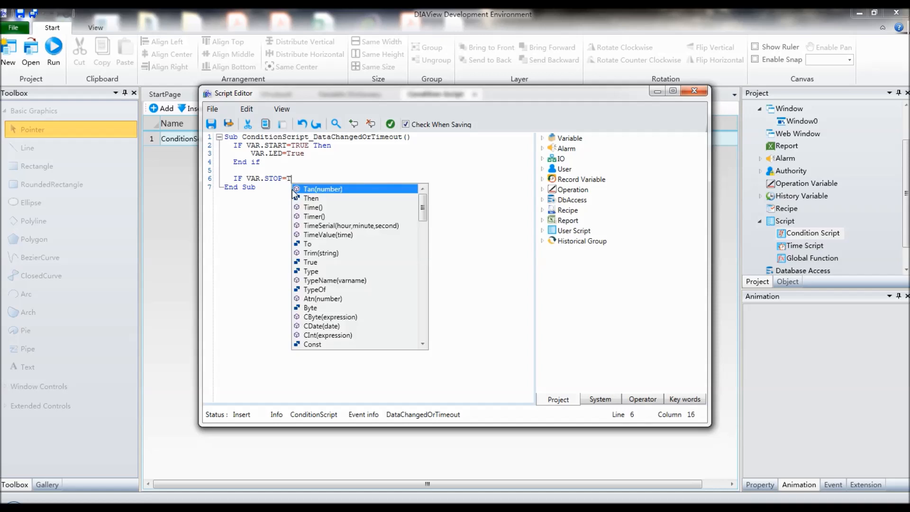
{"action": "type", "text": "RUE Then"}
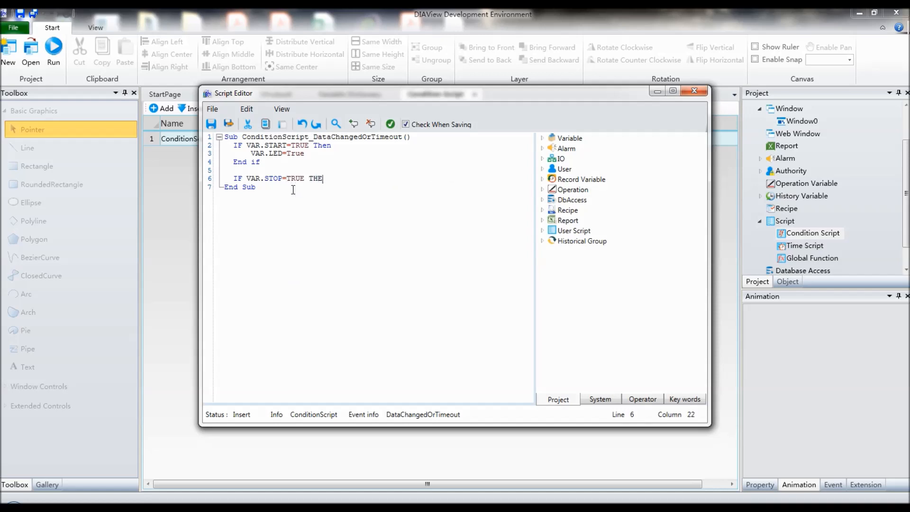
{"action": "key", "text": "Return"}
{"action": "key", "text": "Return"}
Step: Add the statement VAR.LED=False under the STOP condition and close the block with END If
{"action": "type", "text": "VAR."}
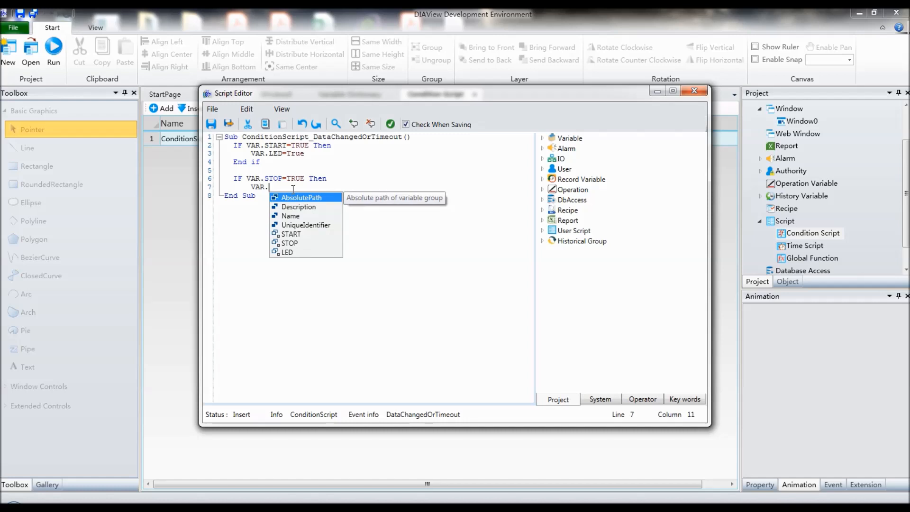
{"action": "type", "text": "LED"}
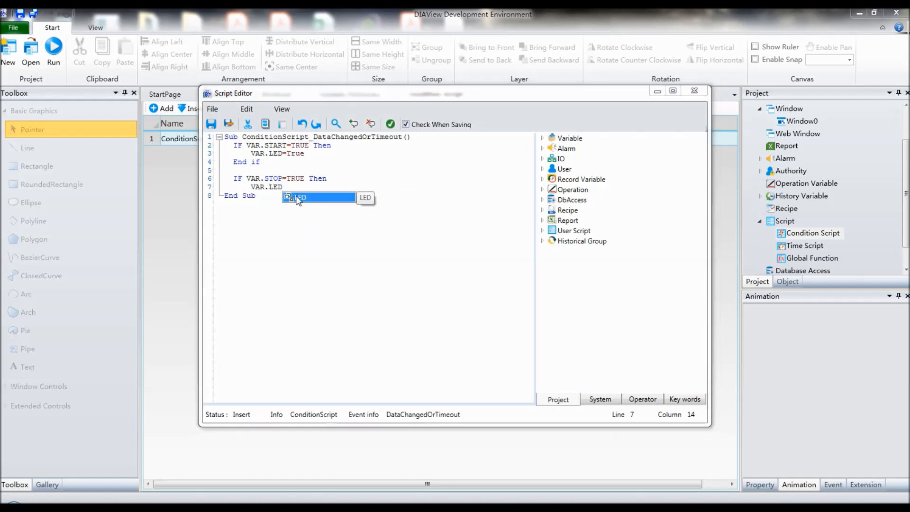
{"action": "key", "text": "Escape"}
{"action": "type", "text": "=FALSE"}
{"action": "key", "text": "Return"}
{"action": "key", "text": "Return"}
{"action": "type", "text": "E"}
{"action": "key", "text": "Escape"}
{"action": "type", "text": "ND IF"}
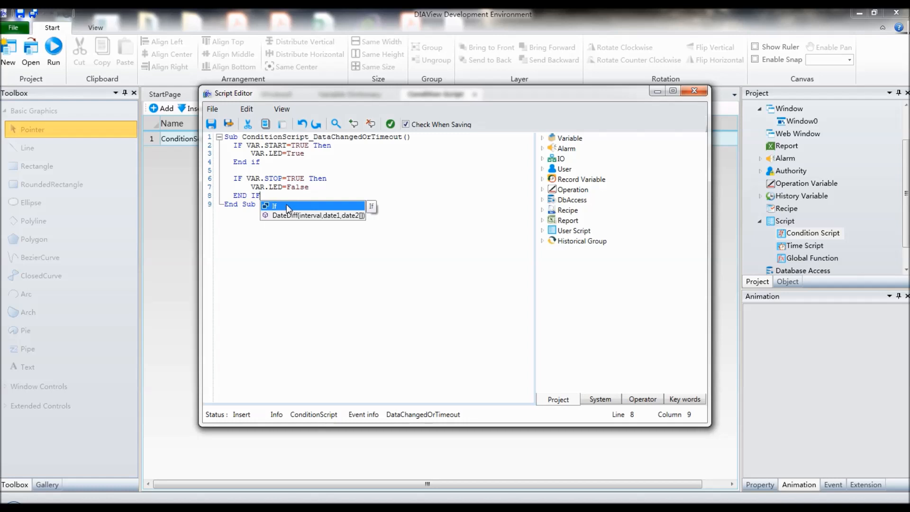
{"action": "double_click", "coordinate": [287, 205]}
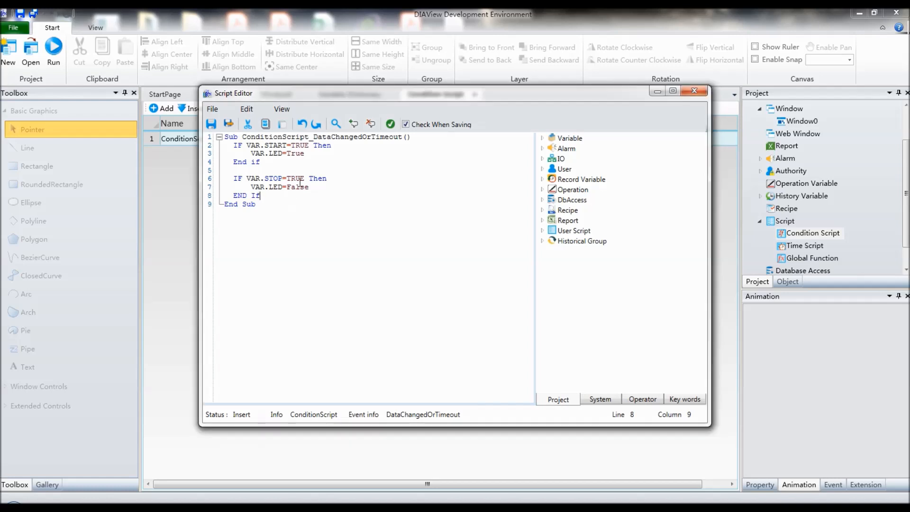
Step: Compile the condition script to check its syntax, and save it while exiting the script editor
{"action": "left_click", "coordinate": [390, 124]}
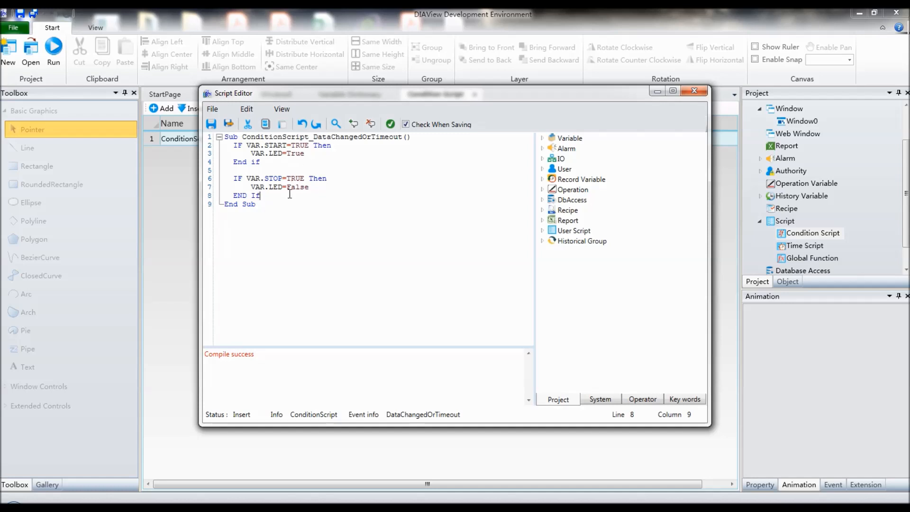
{"action": "left_click", "coordinate": [228, 124]}
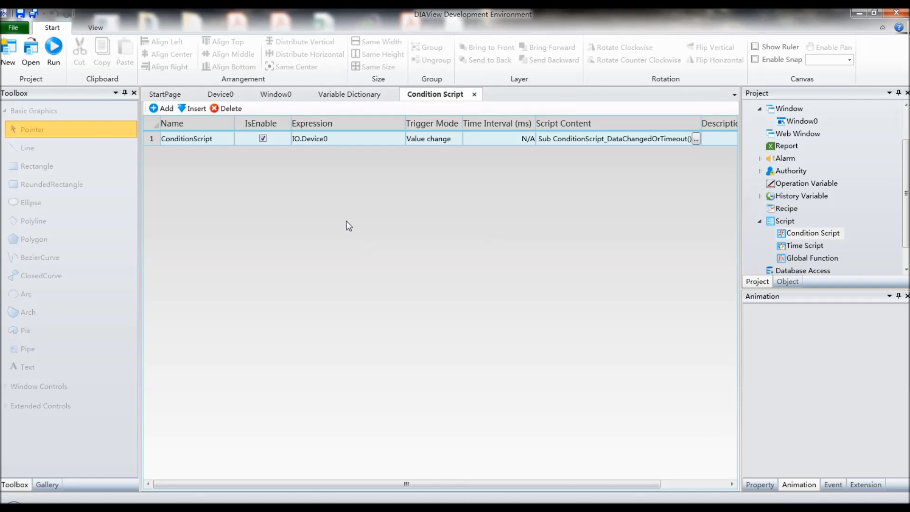
Step: Run the project in the 2-hour presentation mode and test the LED by operating START and STOP alternately, twice each
{"action": "left_click", "coordinate": [60, 72]}
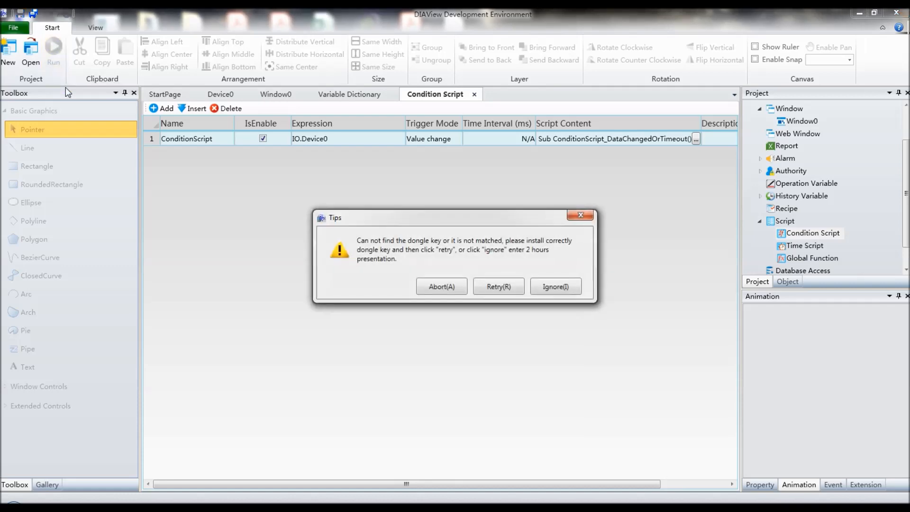
{"action": "left_click", "coordinate": [556, 294]}
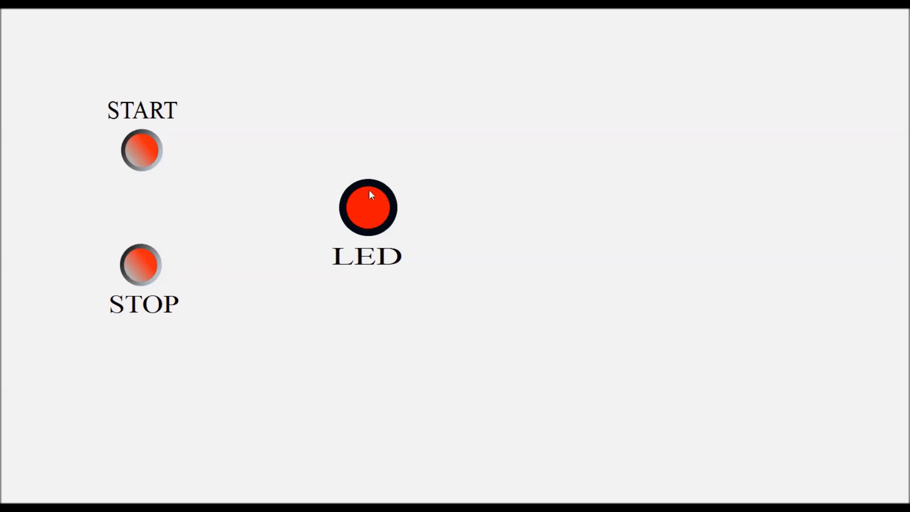
{"action": "left_click", "coordinate": [142, 153]}
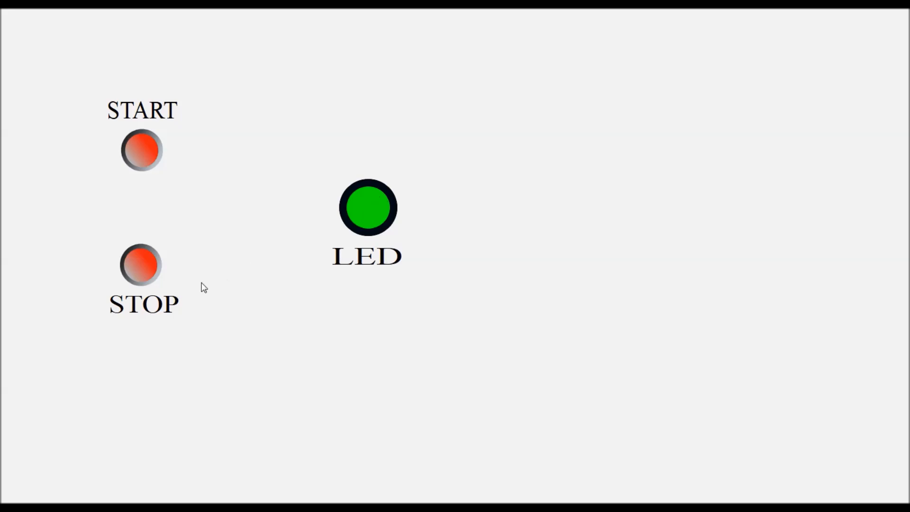
{"action": "left_click", "coordinate": [140, 269]}
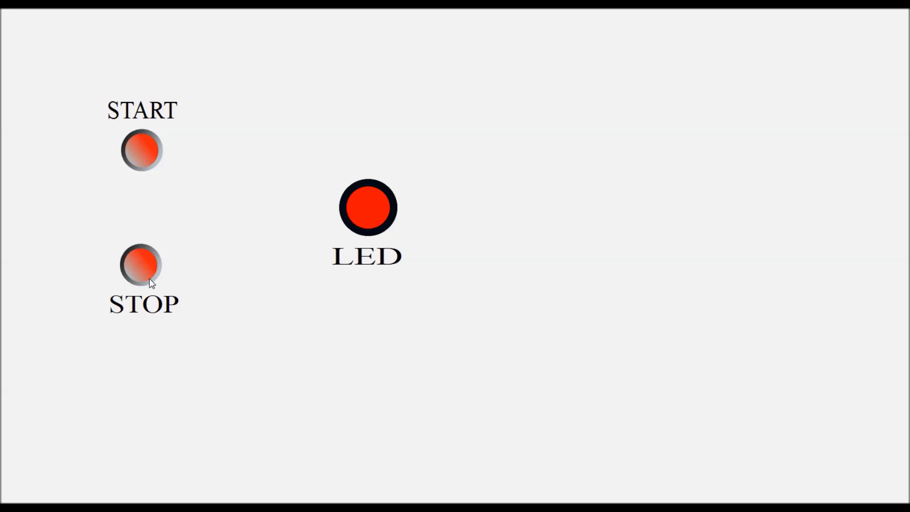
{"action": "left_click", "coordinate": [144, 159]}
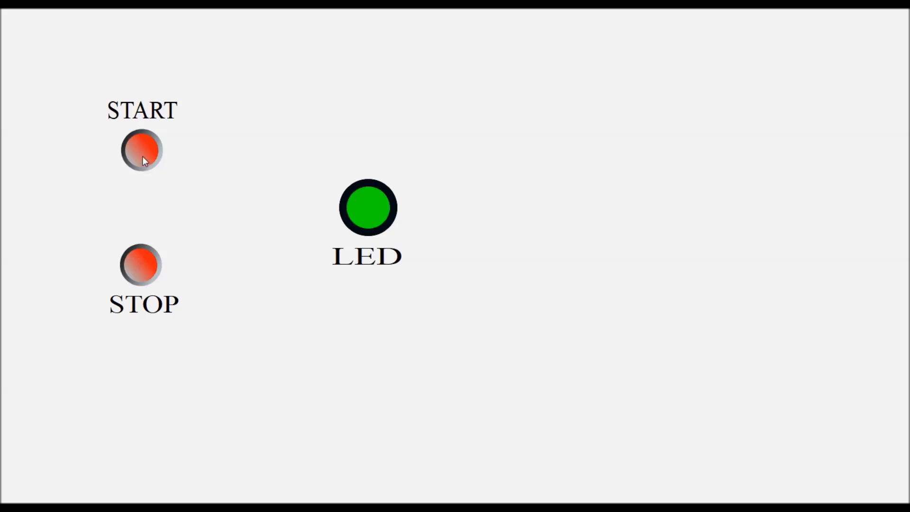
{"action": "left_click", "coordinate": [136, 269]}
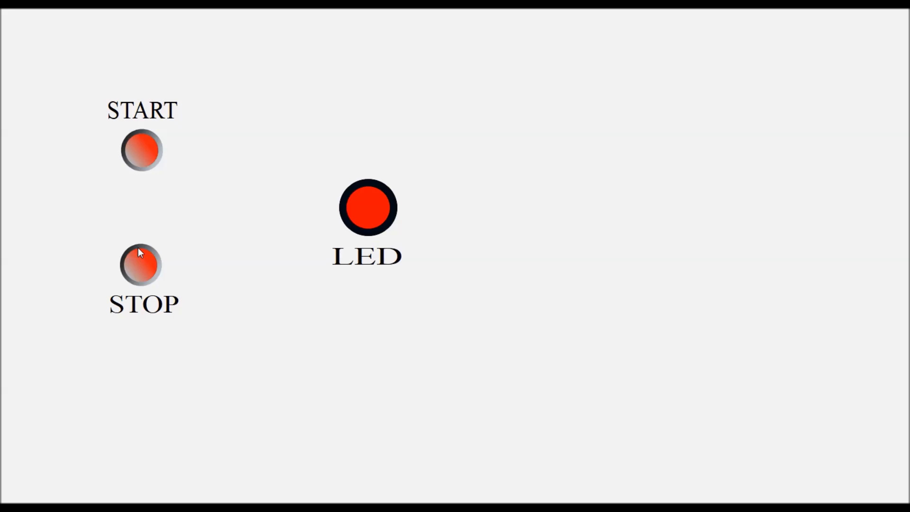
Step: Exit the running project and close its runtime window
{"action": "key", "text": "alt+F4"}
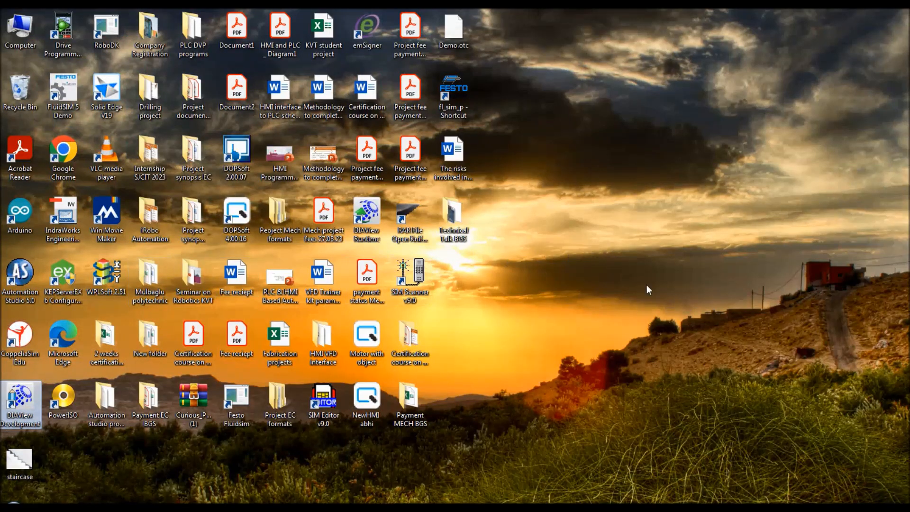
{"action": "left_click", "coordinate": [670, 473]}
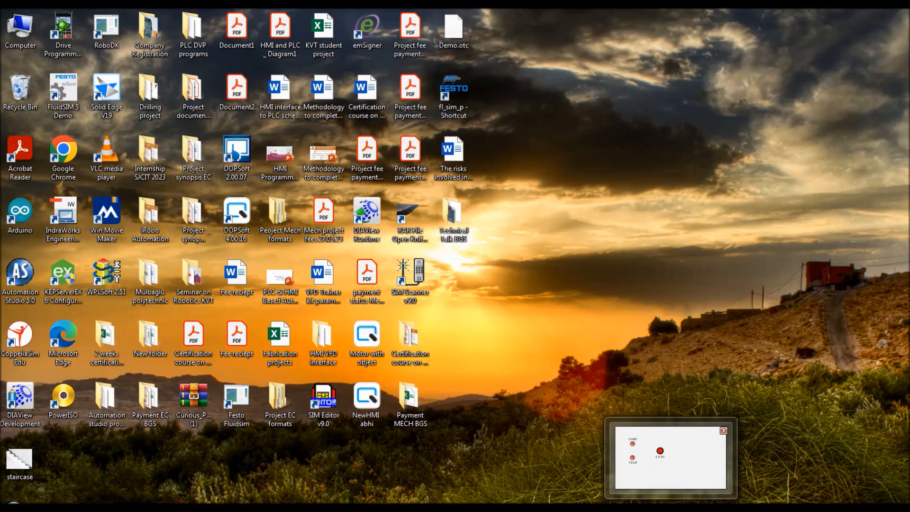
{"action": "right_click", "coordinate": [680, 507]}
{"action": "left_click", "coordinate": [677, 485]}
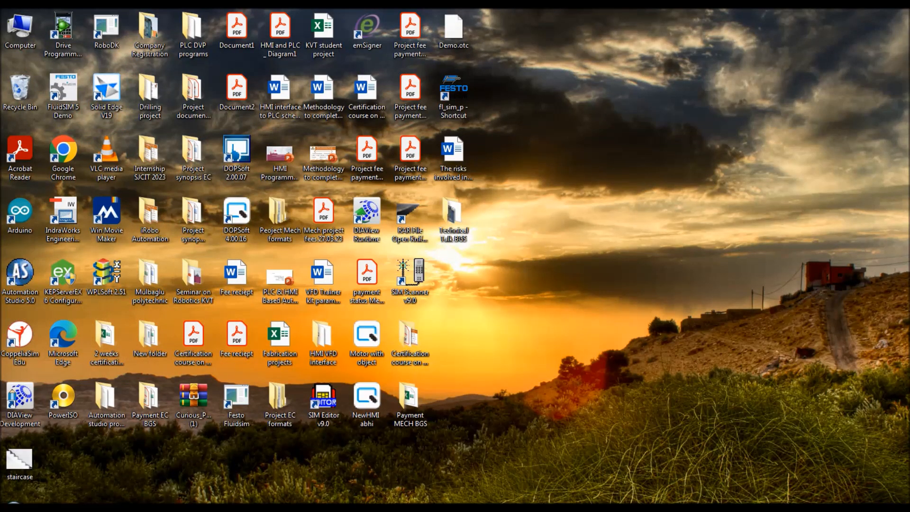
Step: Return to the DIAView Development Environment and review the Device0 variable table and the Window0 layout
{"action": "left_click", "coordinate": [579, 506]}
{"action": "right_click", "coordinate": [579, 506]}
{"action": "left_click", "coordinate": [579, 486]}
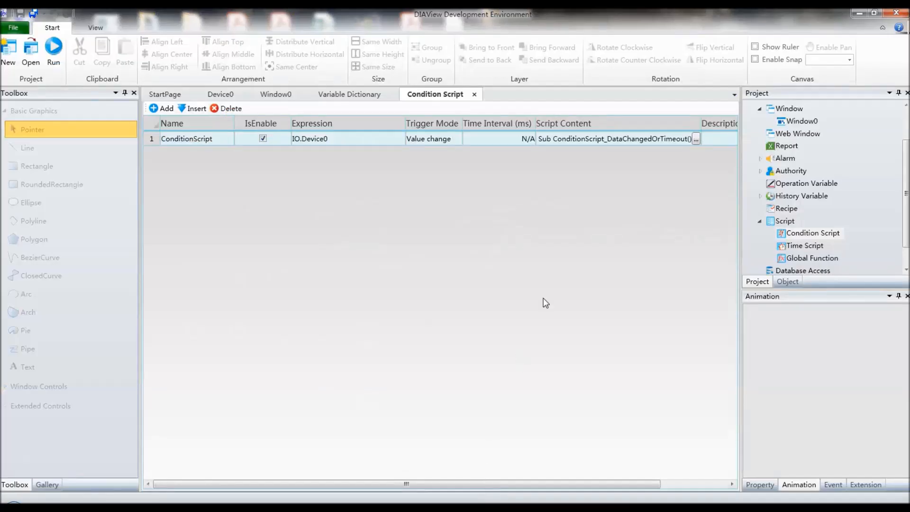
{"action": "left_click", "coordinate": [211, 94]}
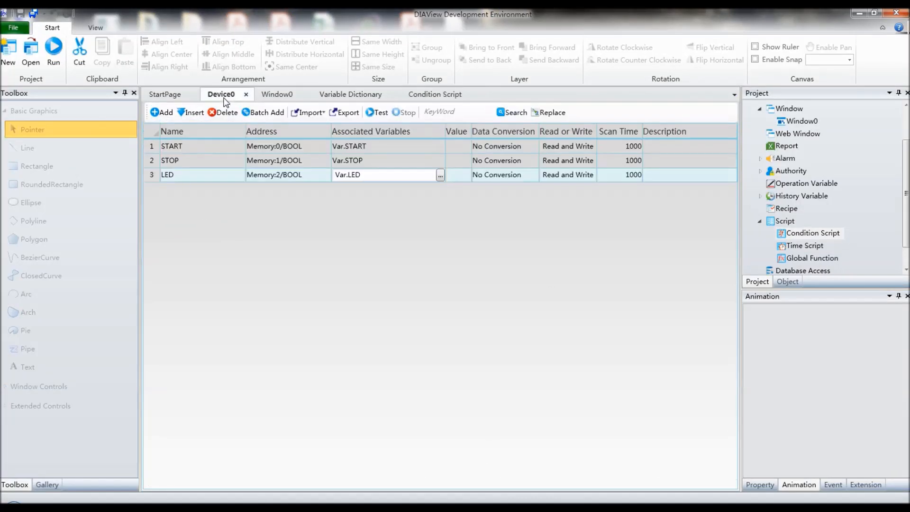
{"action": "left_click", "coordinate": [277, 93]}
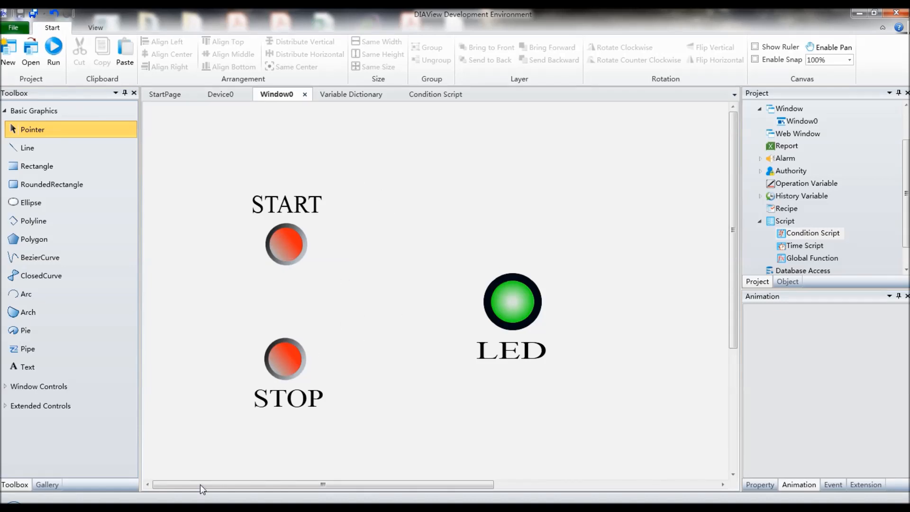
Step: Switch to the SCADA course presentation in PowerPoint and review slides 4 to 6, including Device link to variables and SCADA Script
{"action": "mouse_move", "coordinate": [103, 507]}
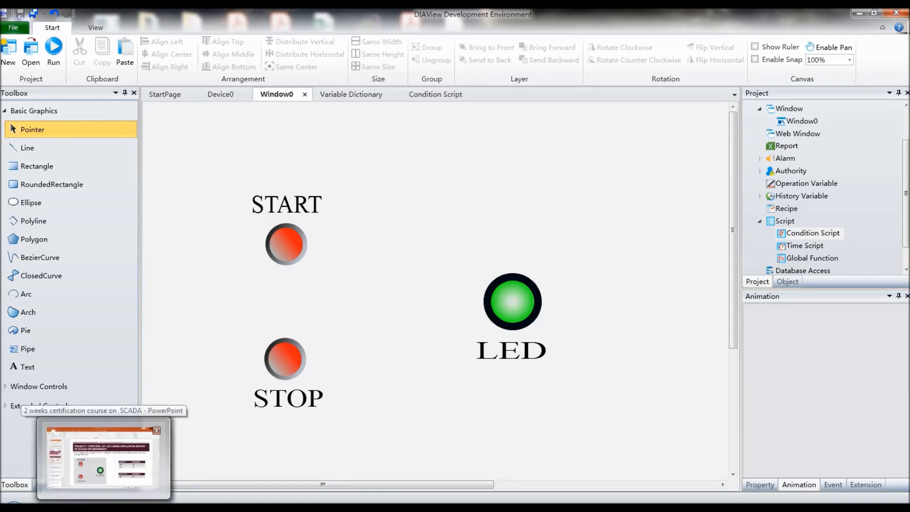
{"action": "left_click", "coordinate": [104, 507]}
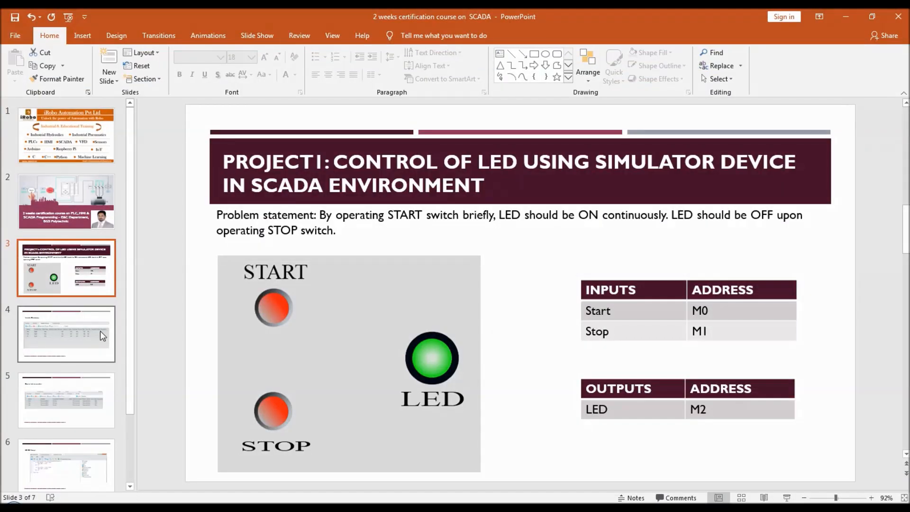
{"action": "left_click", "coordinate": [100, 331]}
{"action": "left_click", "coordinate": [77, 408]}
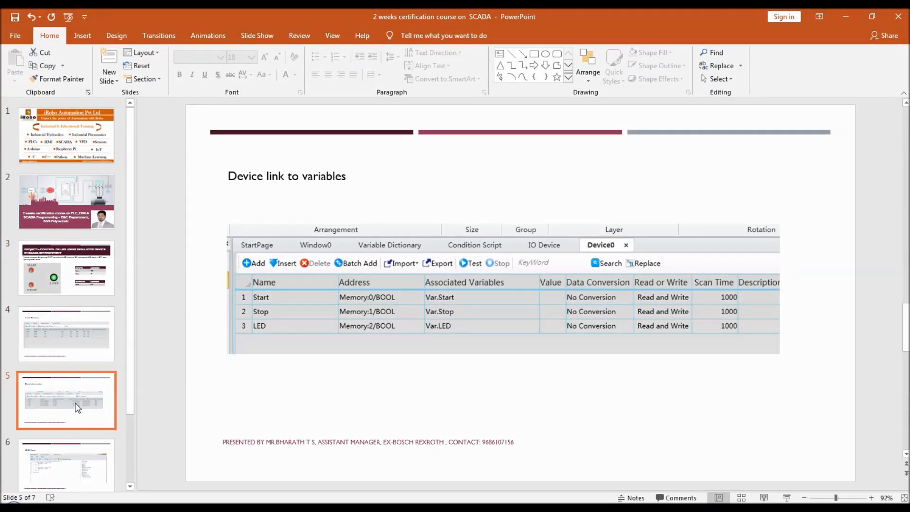
{"action": "left_click_drag", "start_coordinate": [130, 338], "coordinate": [117, 419]}
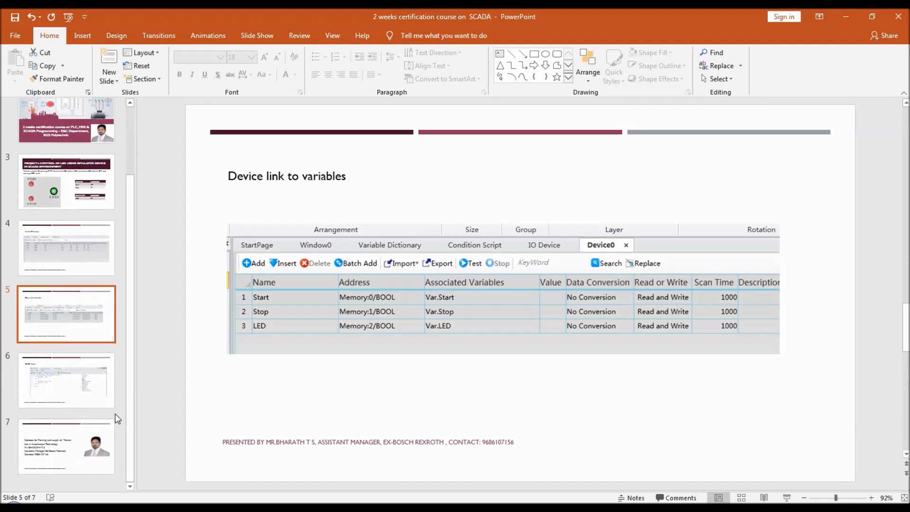
{"action": "left_click", "coordinate": [99, 382]}
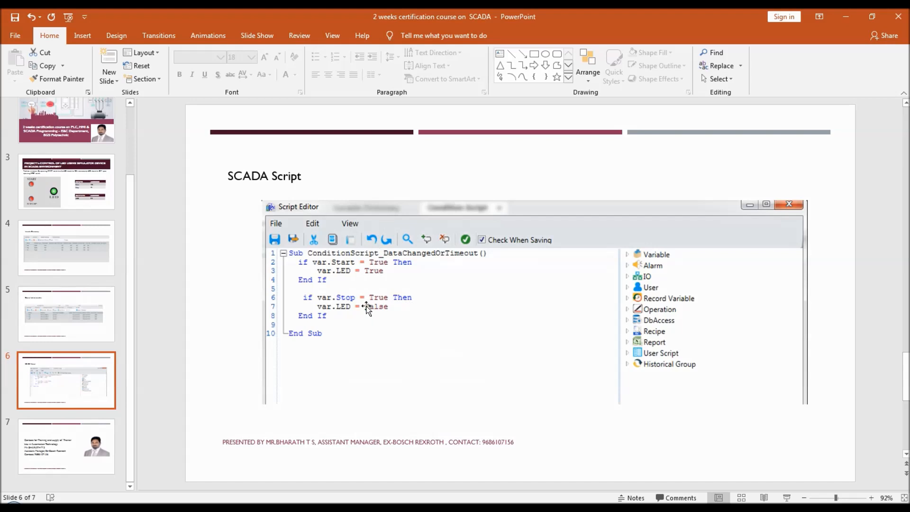